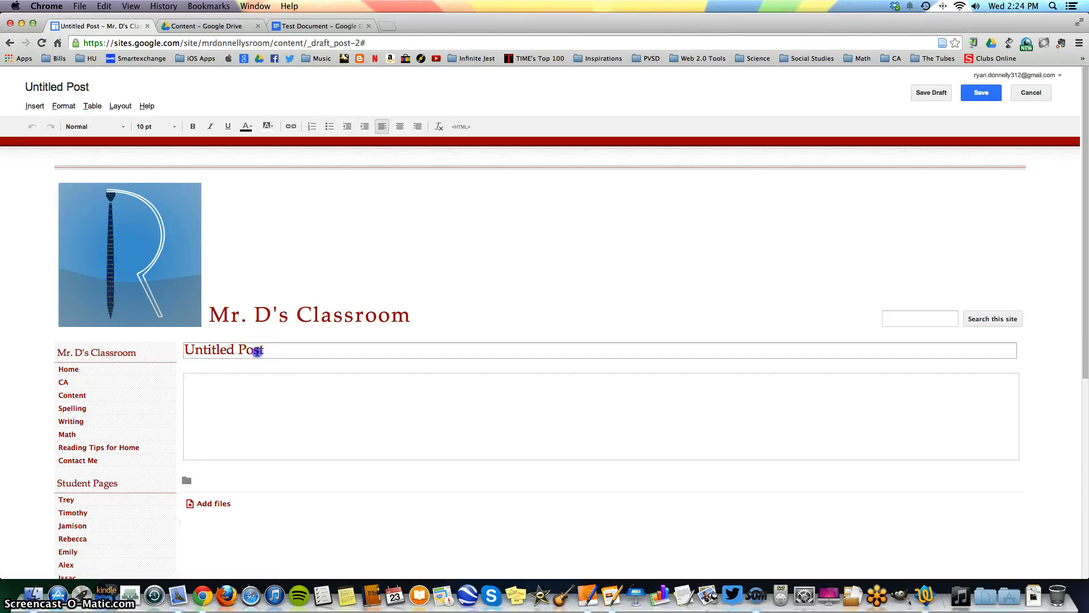
# Step: Title the new post "Test Post" and place the cursor in its empty body
pyautogui.moveTo(255, 350); pyautogui.dragTo(175, 350)
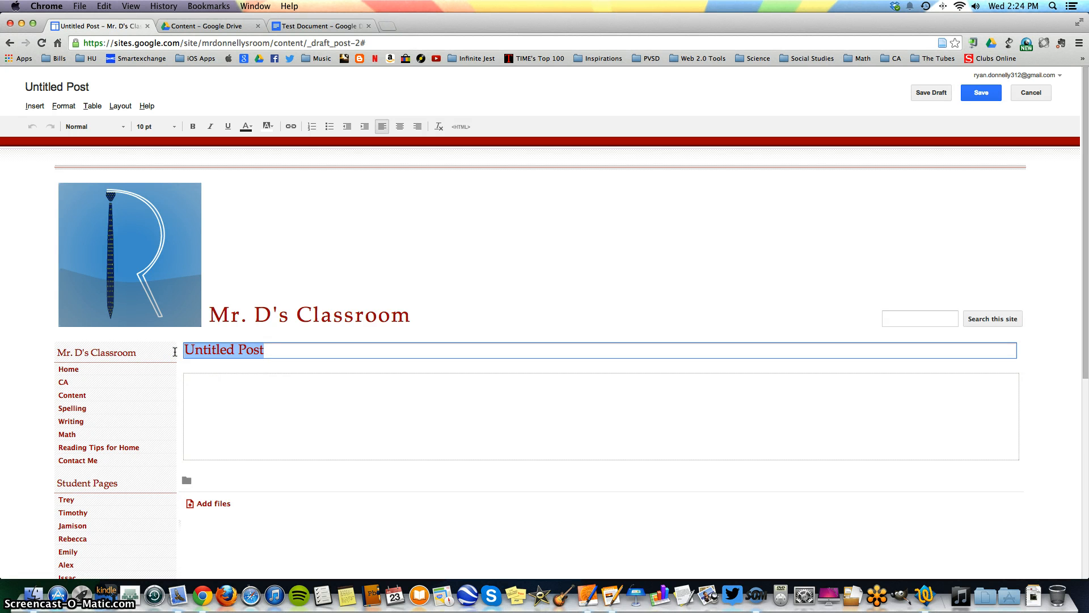
pyautogui.write('Test Post')
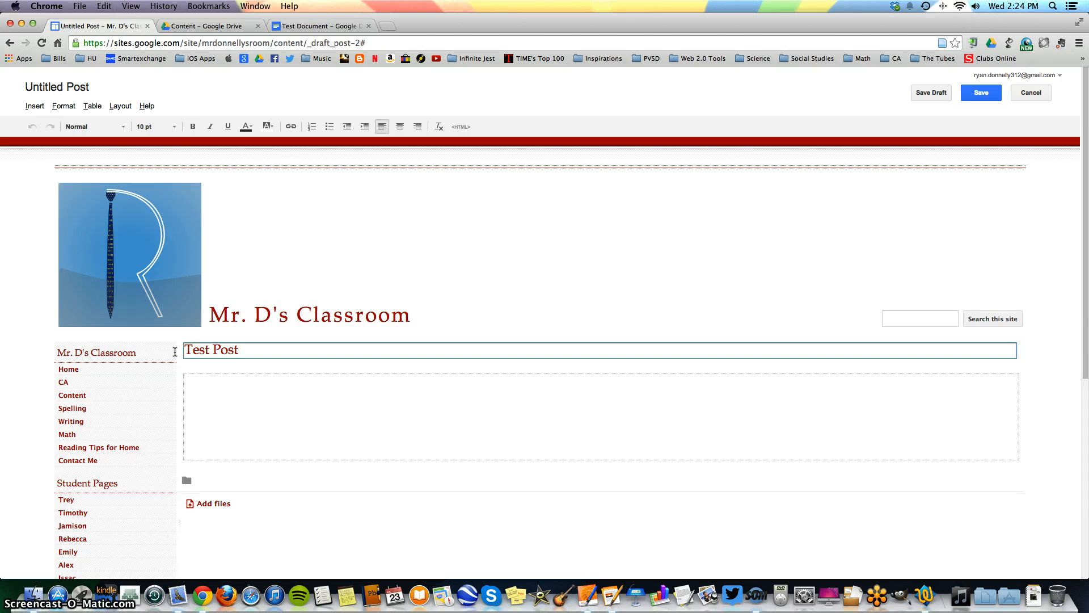
pyautogui.click(206, 401)
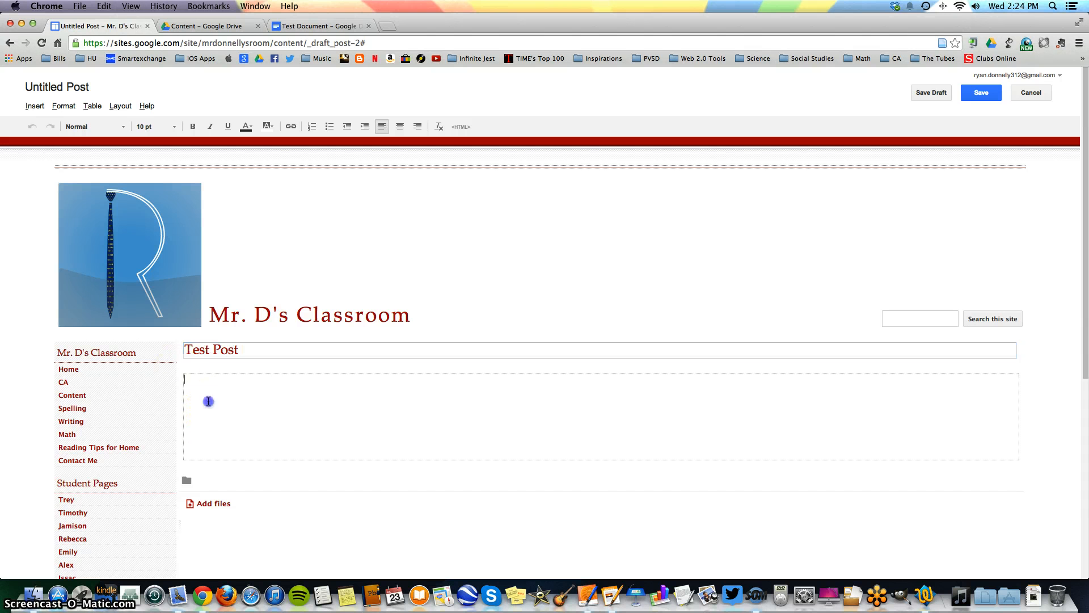
pyautogui.scroll(-1, 309, 425)
pyautogui.click(308, 425)
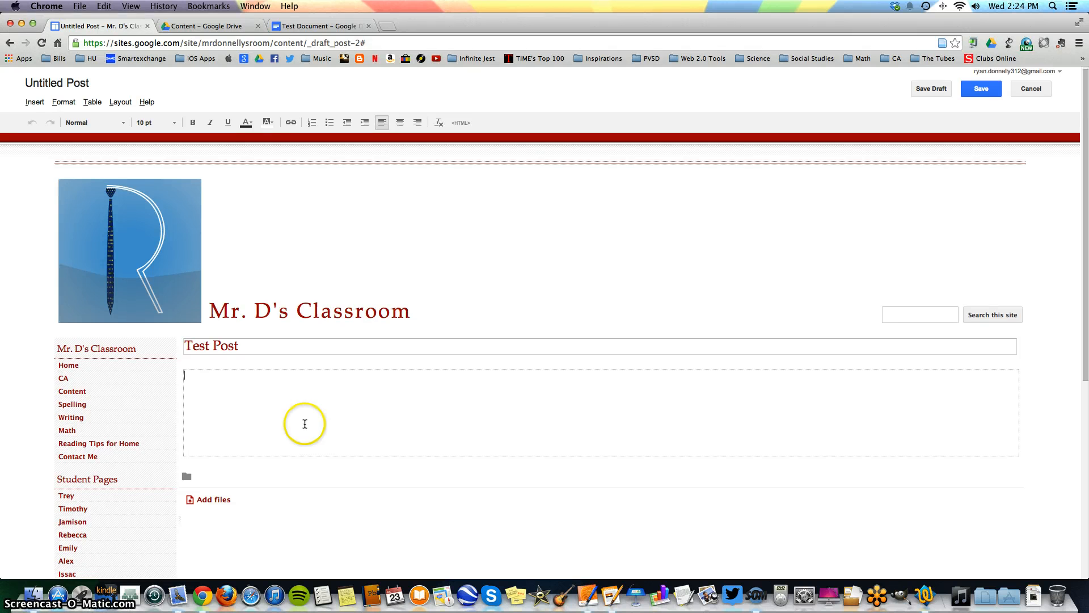
# Step: Choose Test Document from Google Drive as the document to insert in the post body
pyautogui.click(32, 105)
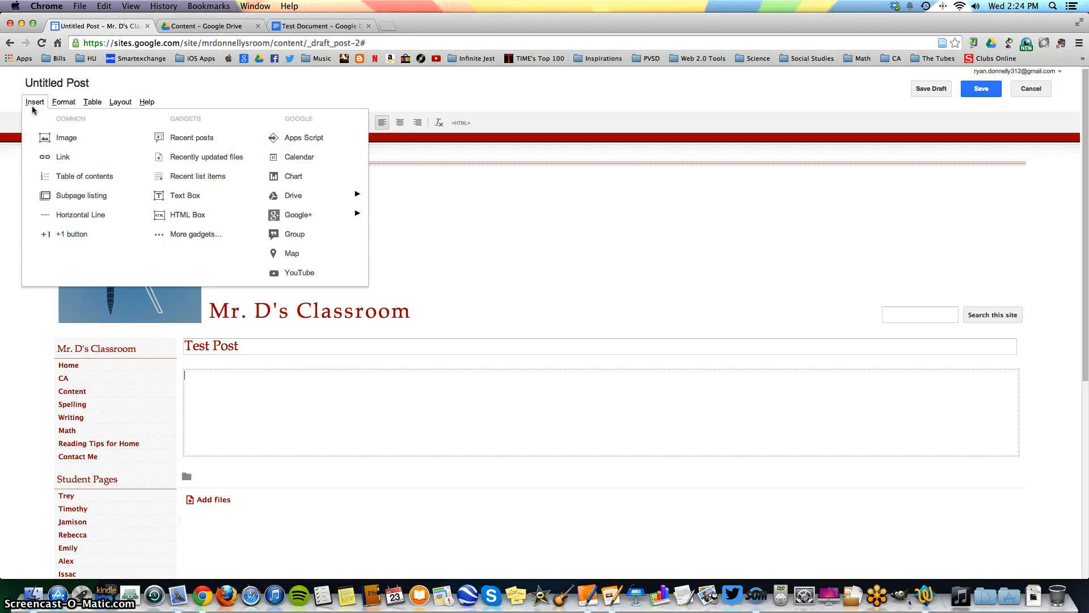
pyautogui.click(265, 160)
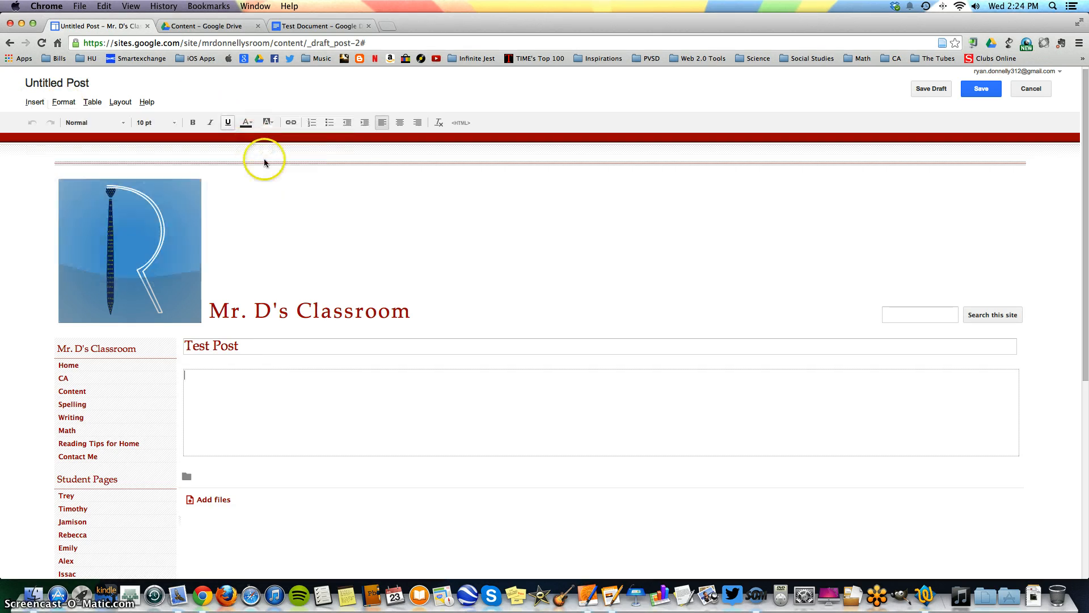
pyautogui.click(36, 103)
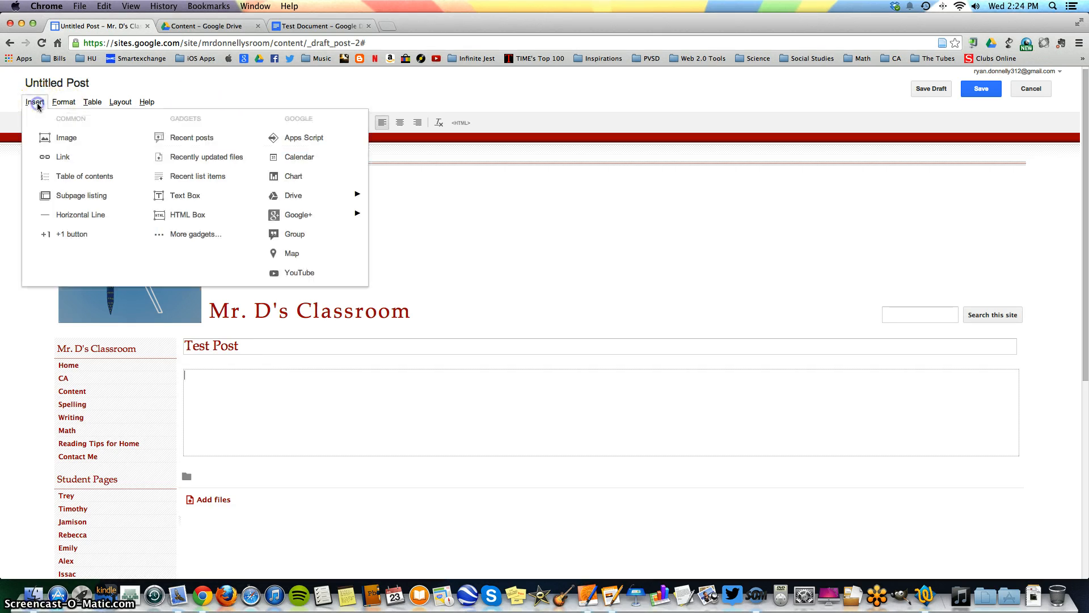
pyautogui.moveTo(280, 195)
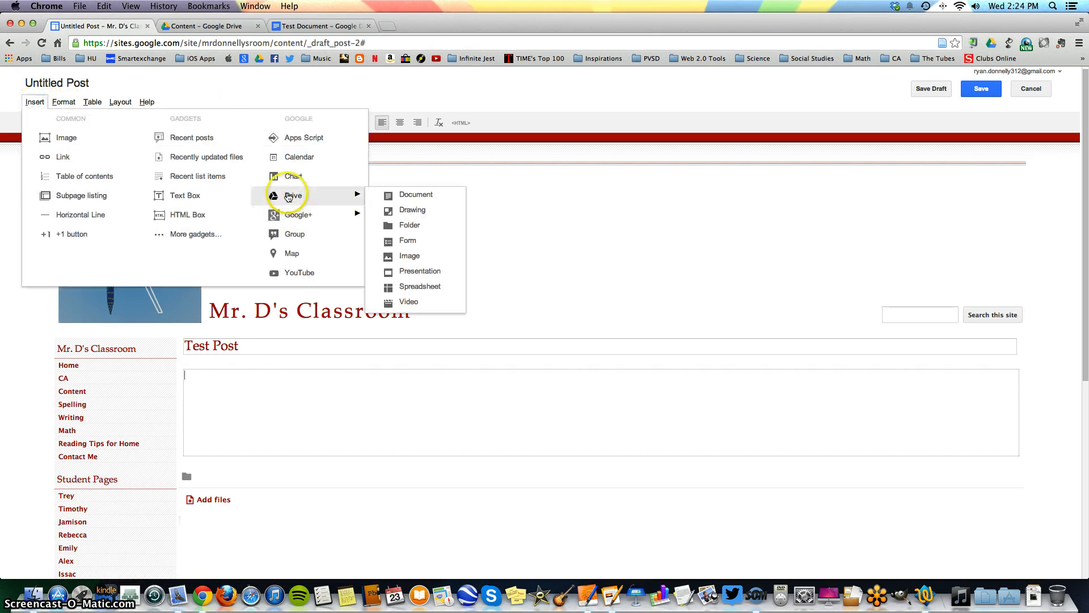
pyautogui.click(412, 200)
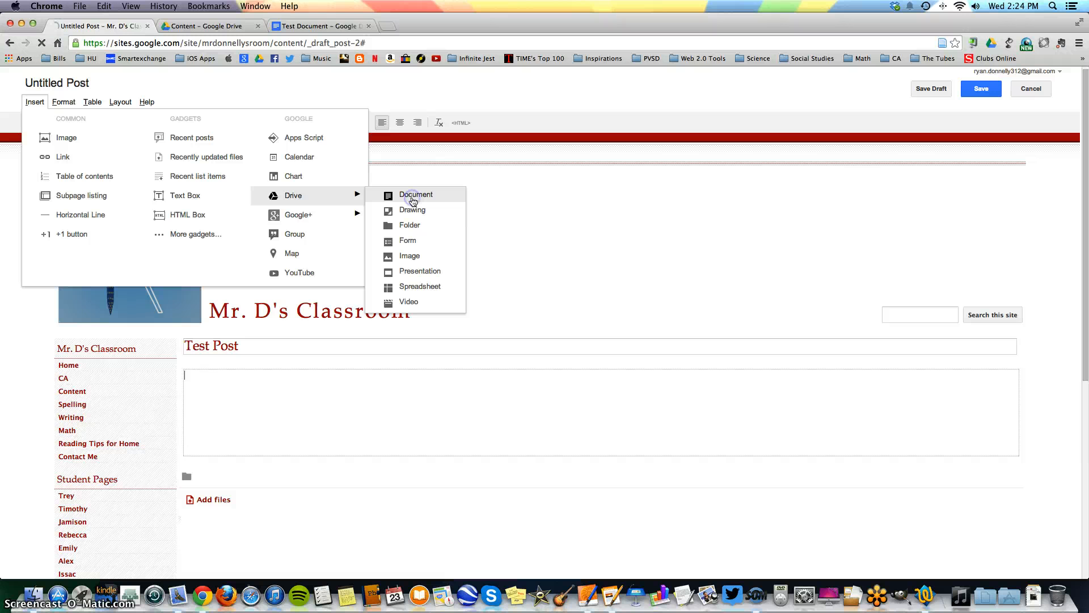
pyautogui.click(413, 200)
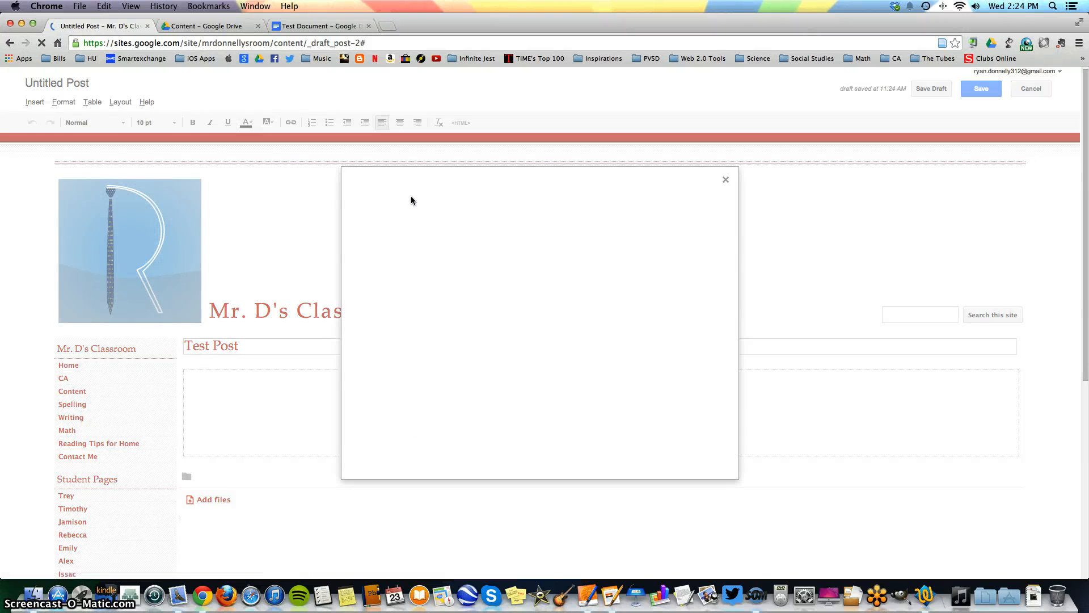
pyautogui.click(413, 199)
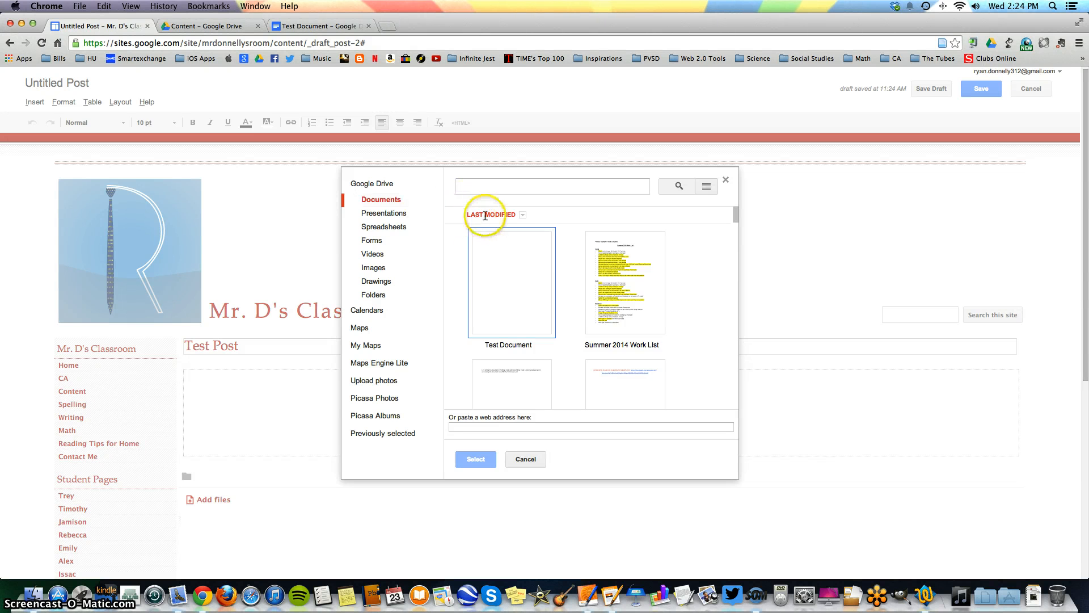
pyautogui.click(523, 215)
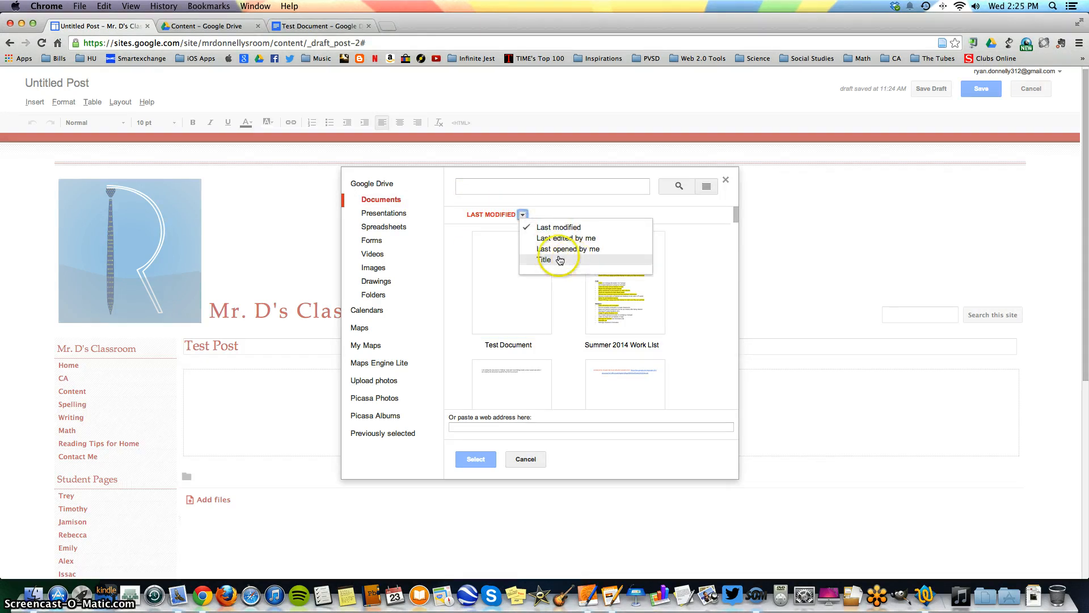
pyautogui.click(454, 237)
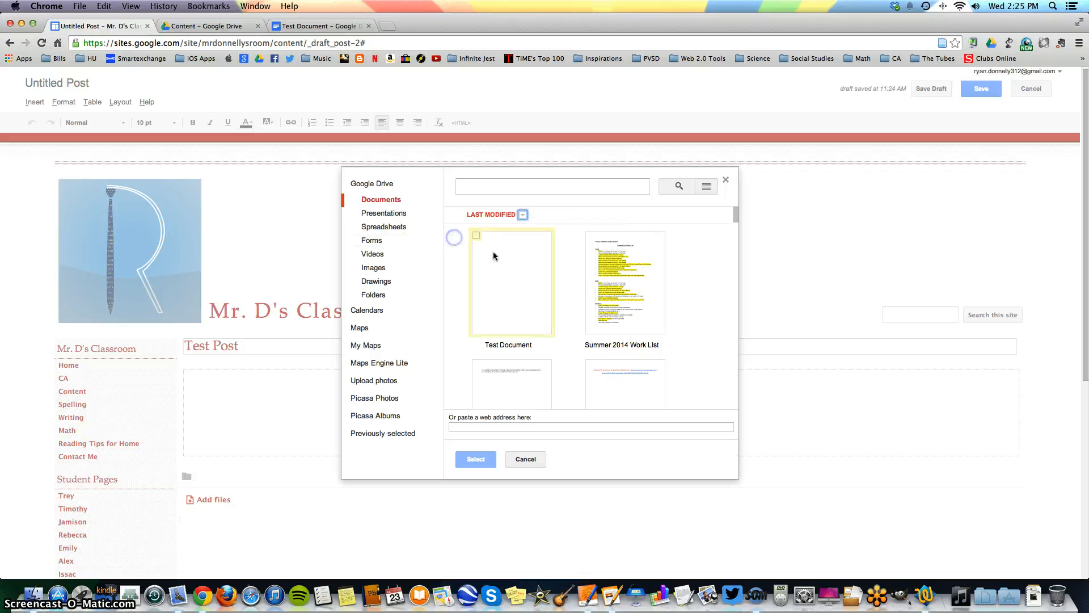
pyautogui.click(512, 276)
pyautogui.click(480, 459)
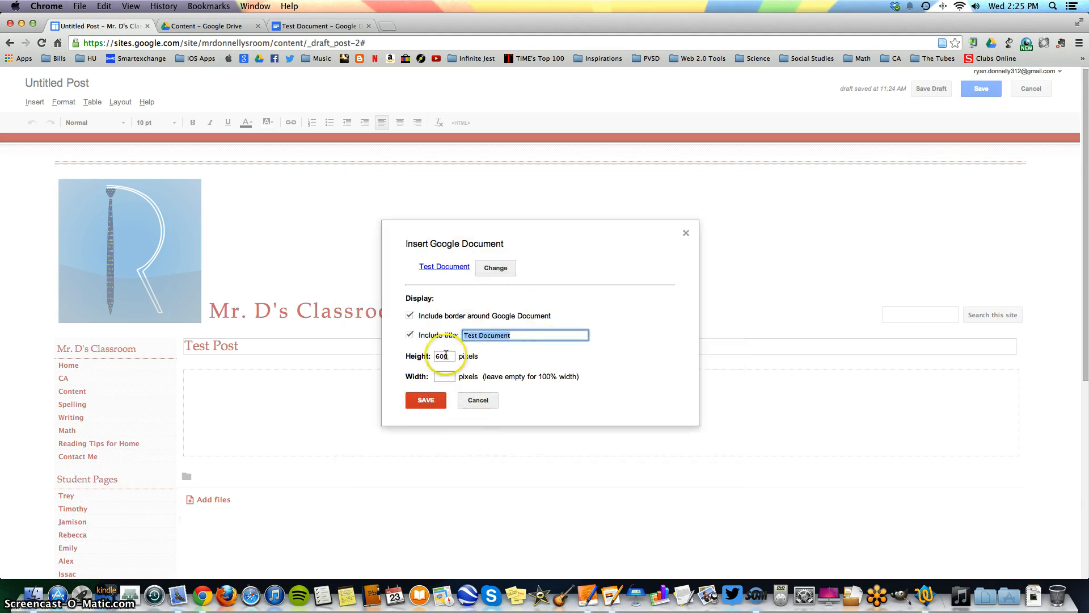
# Step: Insert the document without a border, with its title included, at 800 pixels high and 600 pixels wide
pyautogui.click(410, 316)
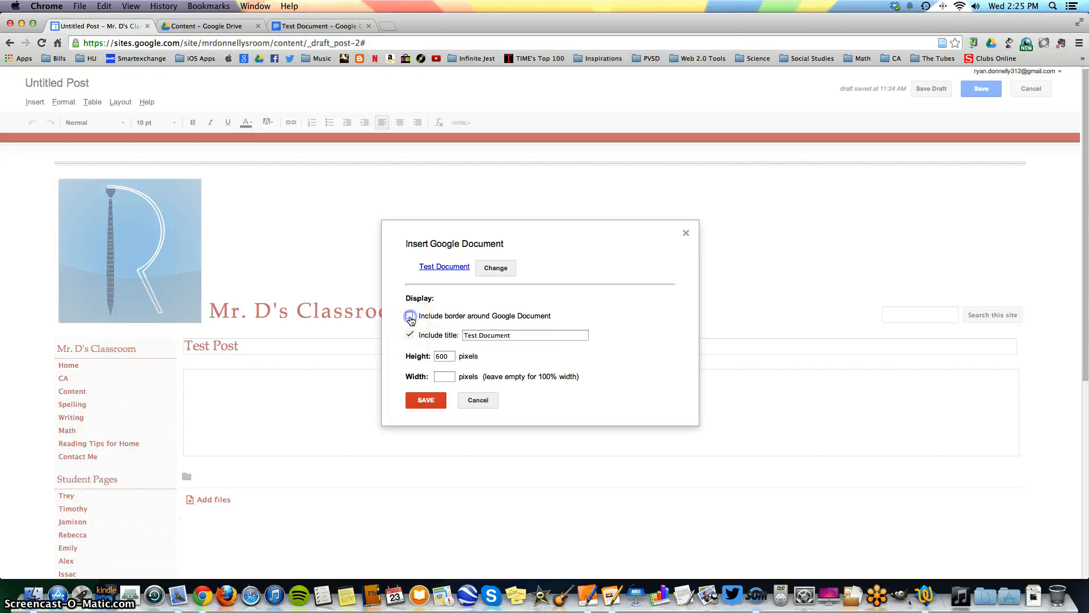
pyautogui.doubleClick(445, 356)
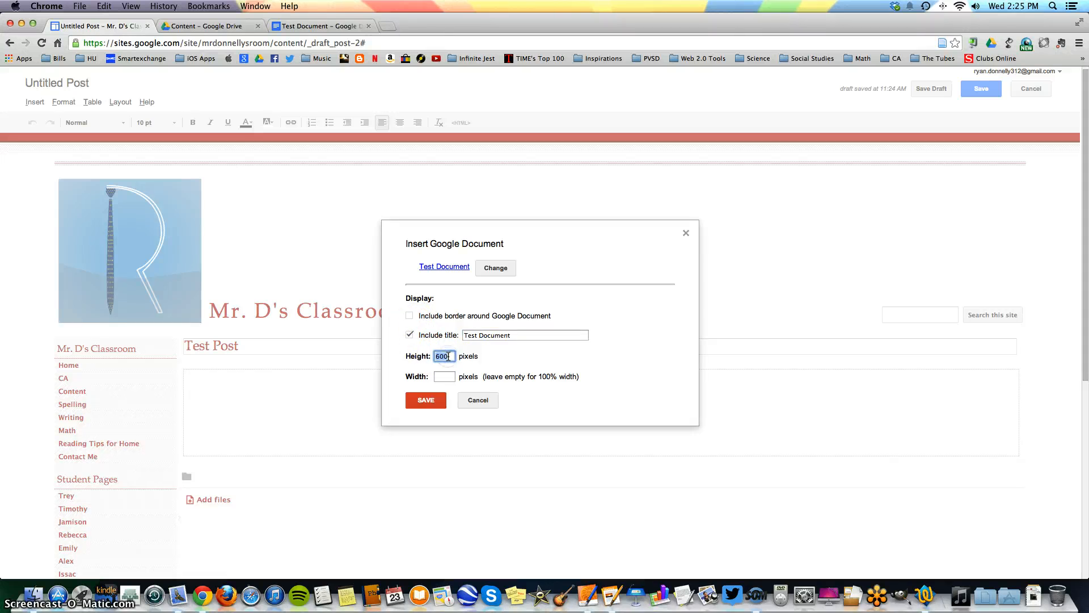
pyautogui.press('Tab')
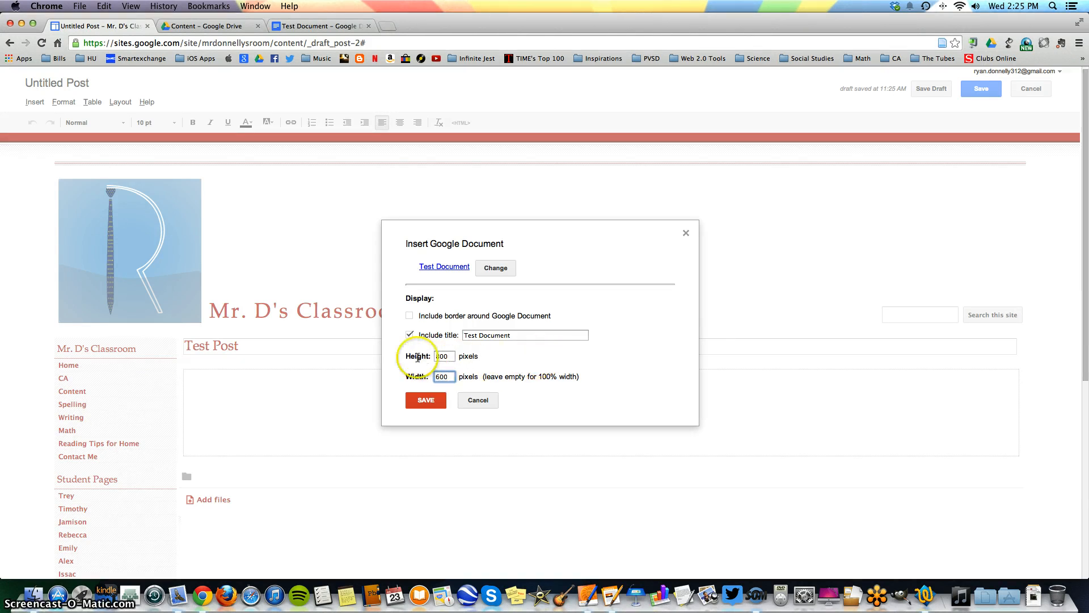
pyautogui.moveTo(435, 377); pyautogui.dragTo(462, 380)
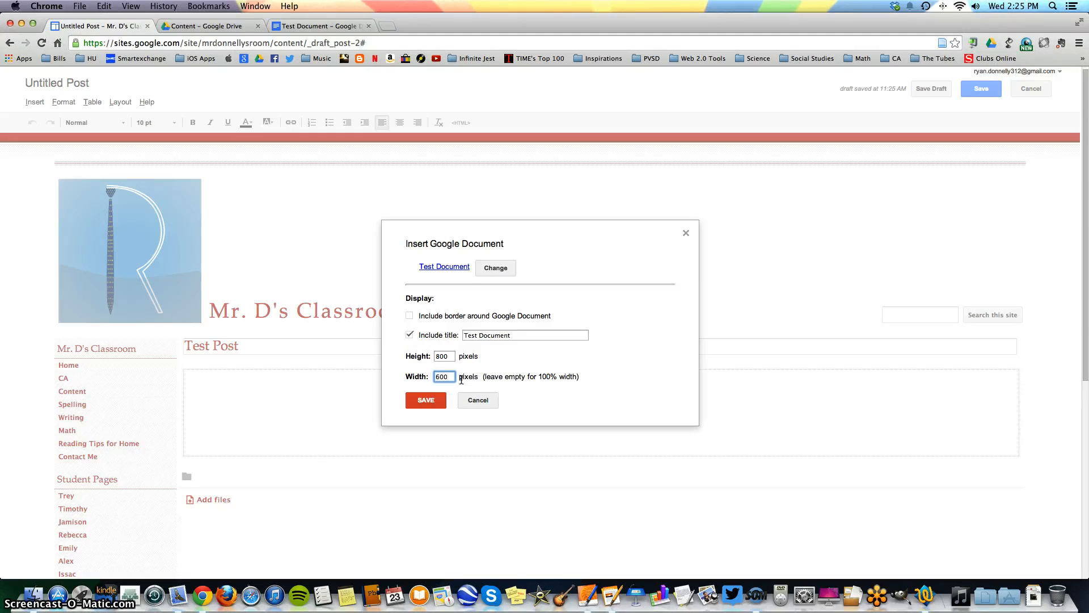
pyautogui.click(451, 377)
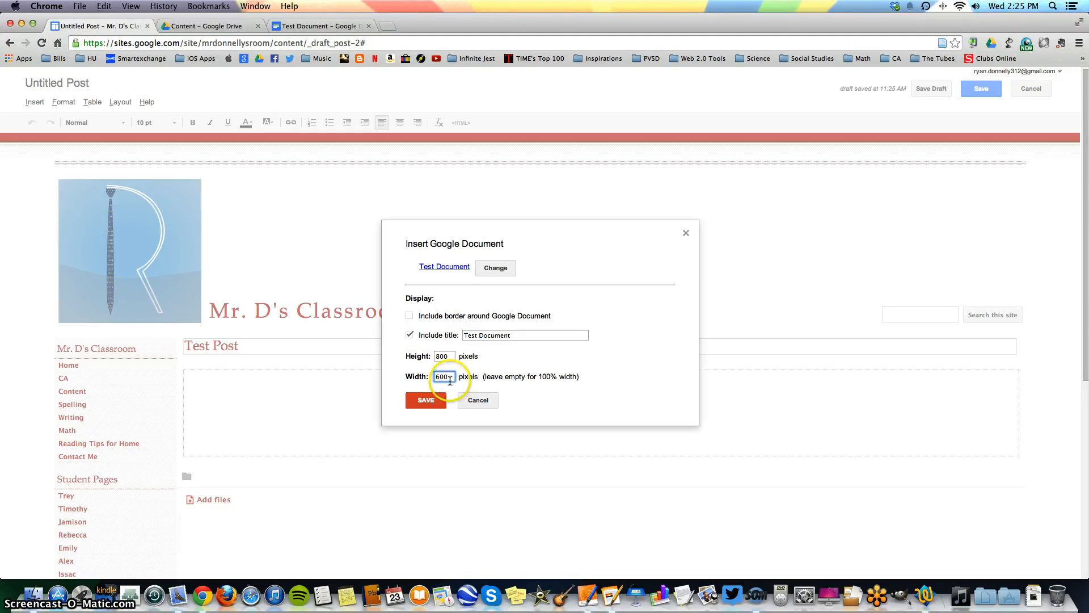
pyautogui.click(434, 402)
pyautogui.click(434, 402)
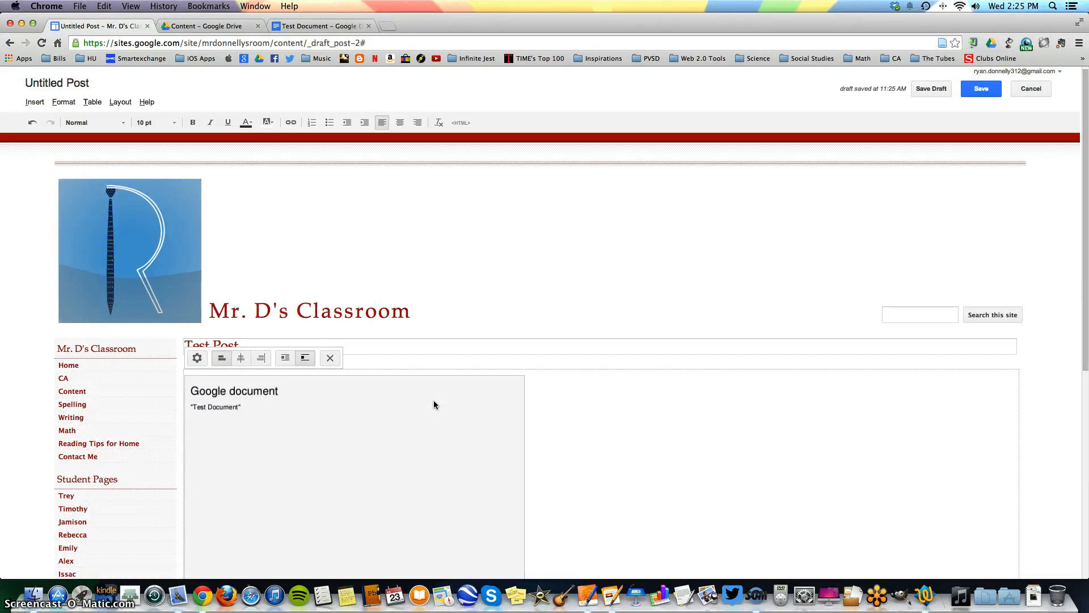
# Step: Save the post with the embedded document and view the published page
pyautogui.click(662, 409)
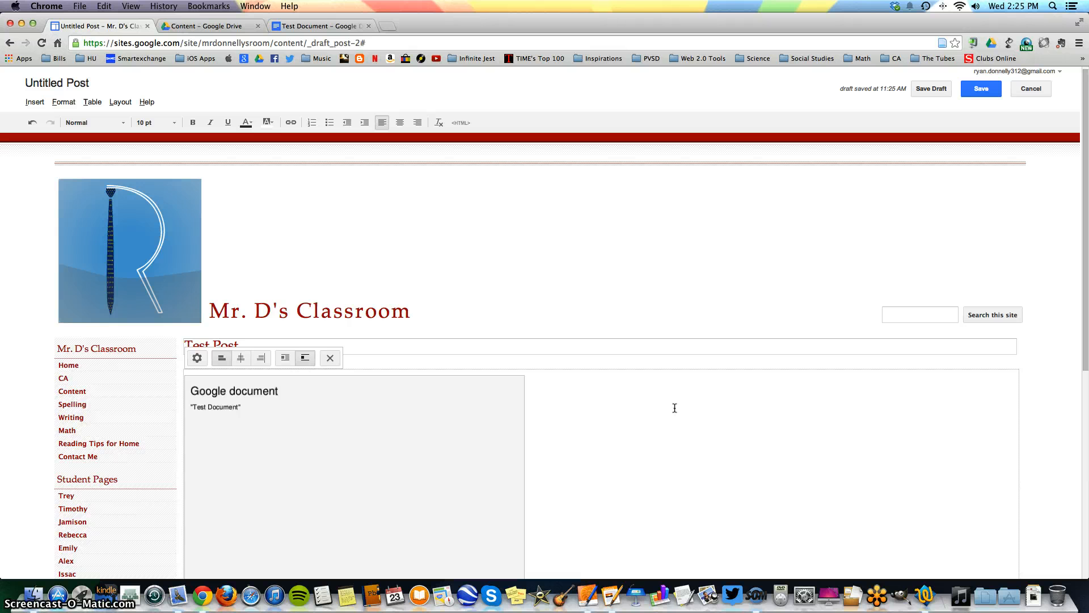
pyautogui.scroll(-5, 675, 408)
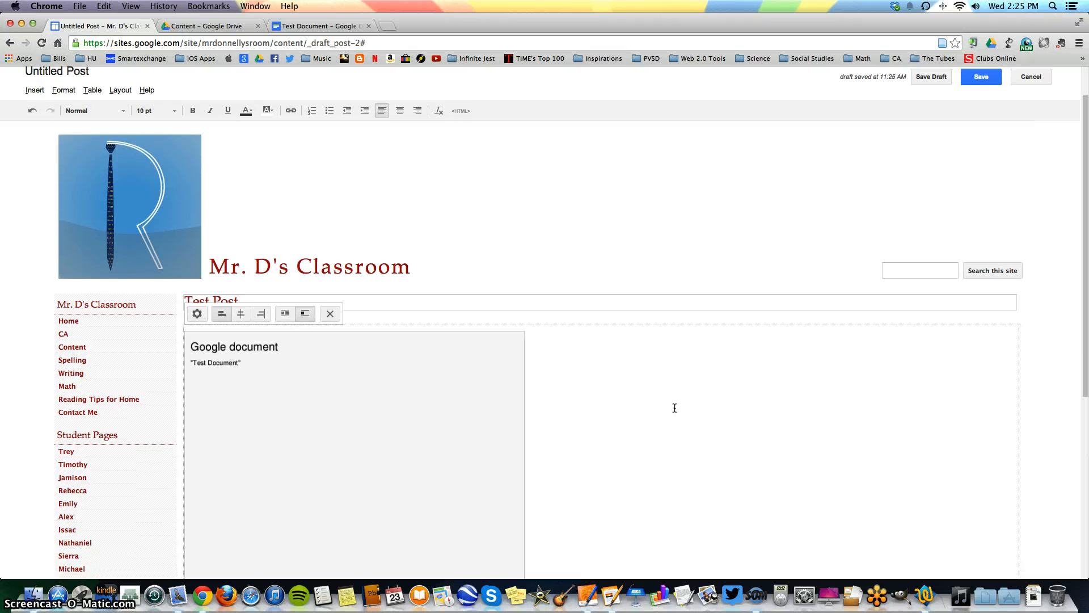
pyautogui.scroll(-2, 674, 408)
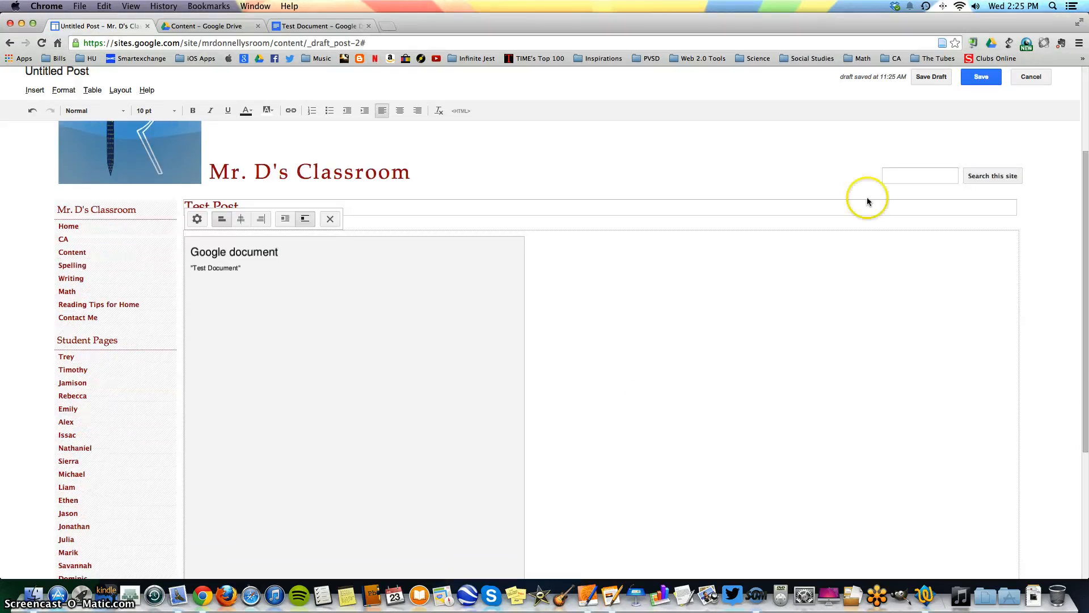
pyautogui.click(981, 77)
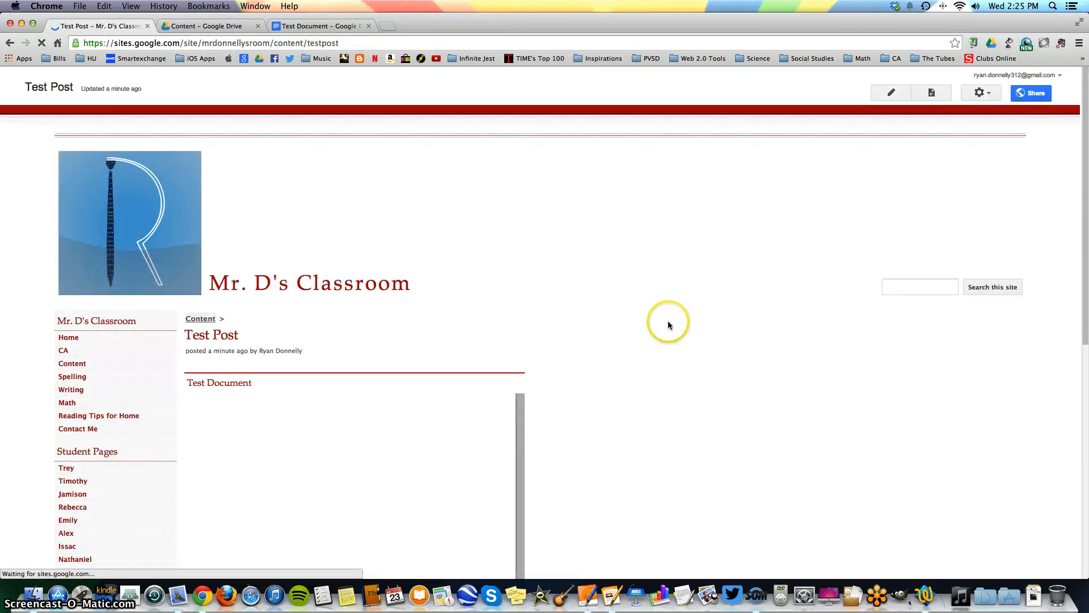
pyautogui.scroll(-3, 668, 325)
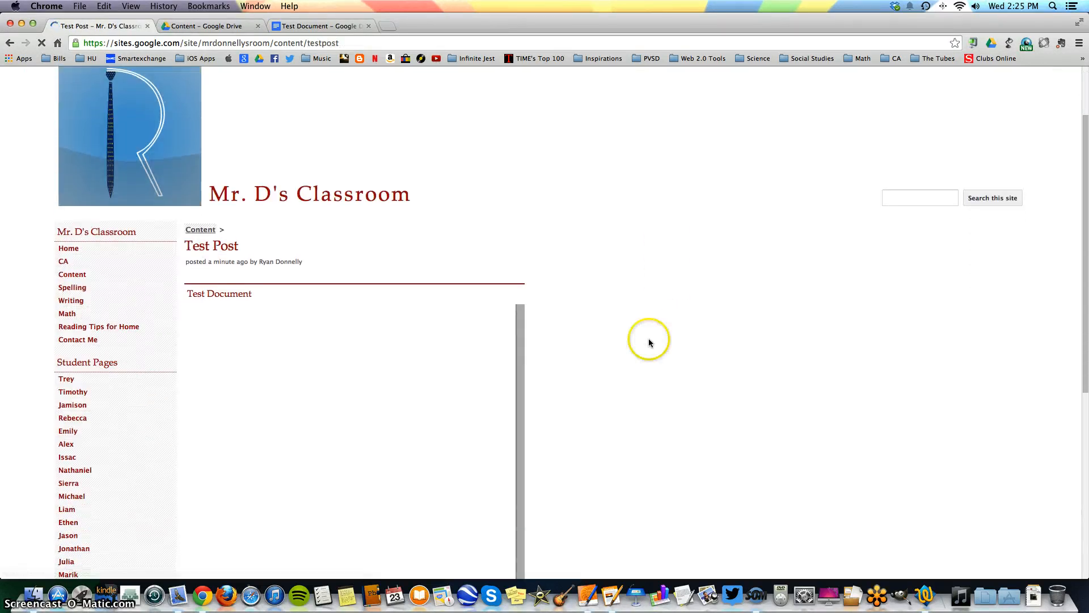
# Step: Switch to the open Test Document in Google Docs and write "This is where I would normally type." in it
pyautogui.click(311, 26)
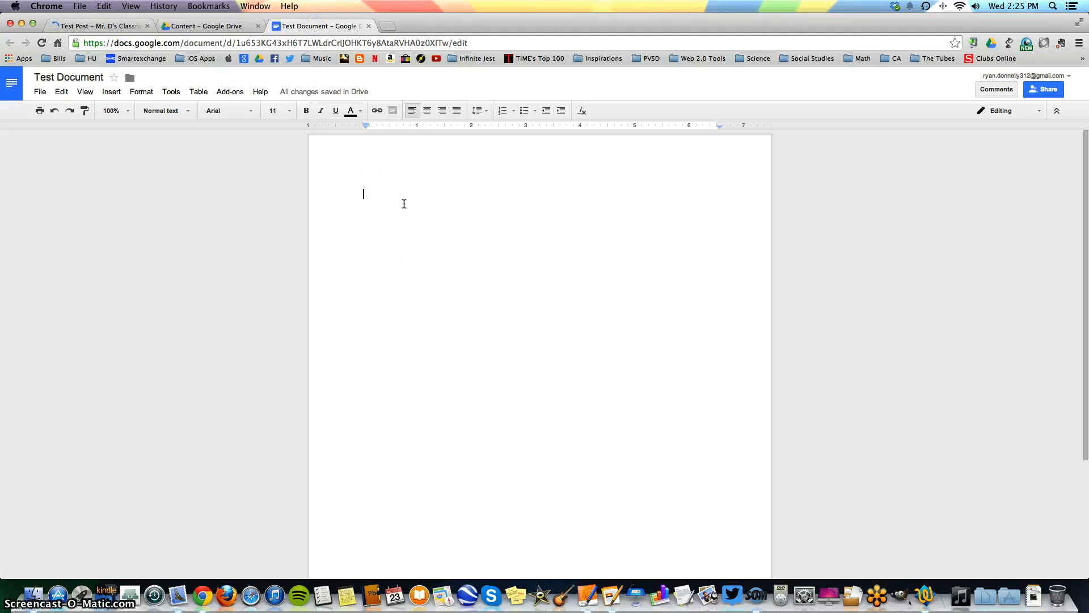
pyautogui.write('this is w')
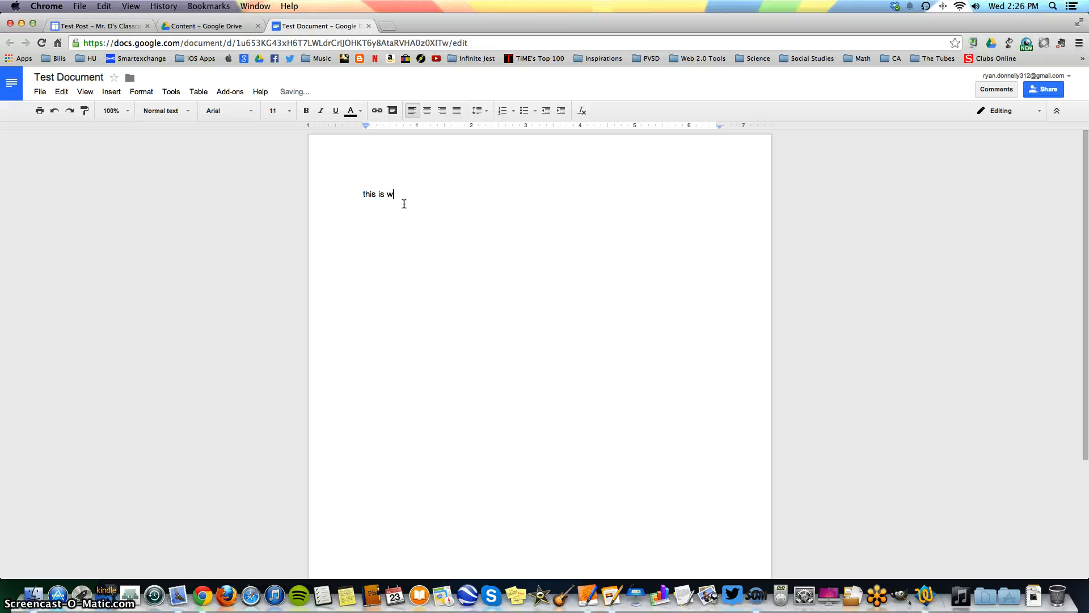
pyautogui.press('super+a')
pyautogui.write('This')
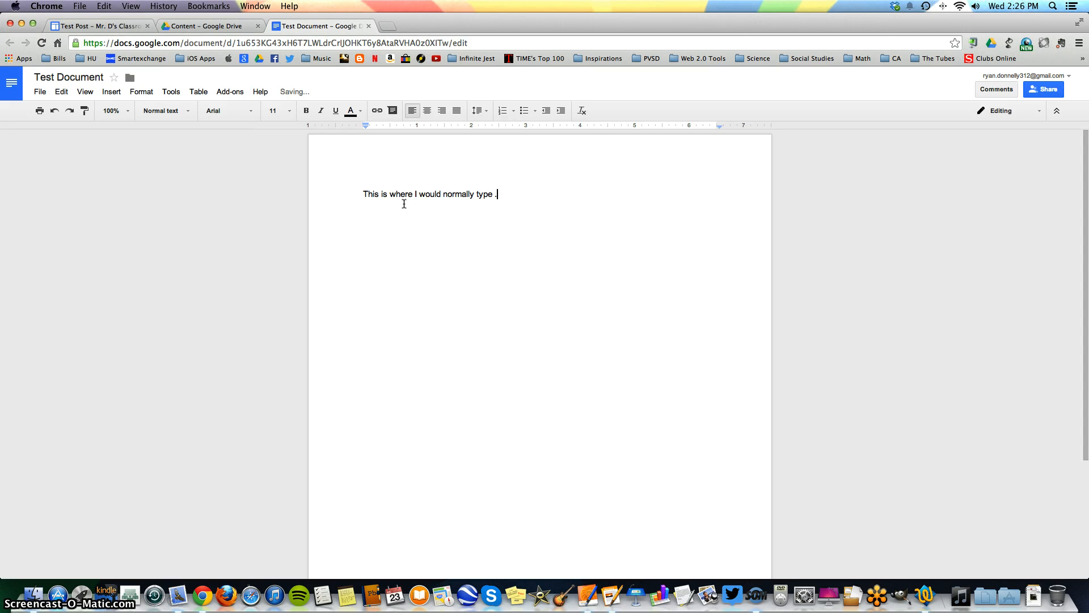
pyautogui.press('BackSpace')
pyautogui.press('BackSpace')
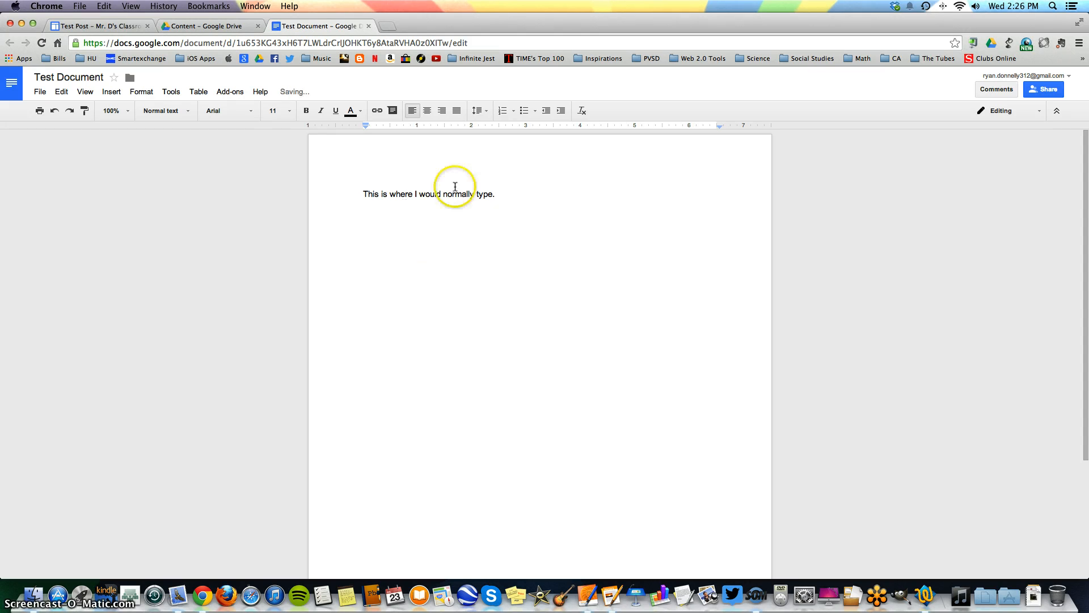
# Step: Return to the Test Post page, reload it and examine the embedded Test Document for the new text
pyautogui.click(131, 26)
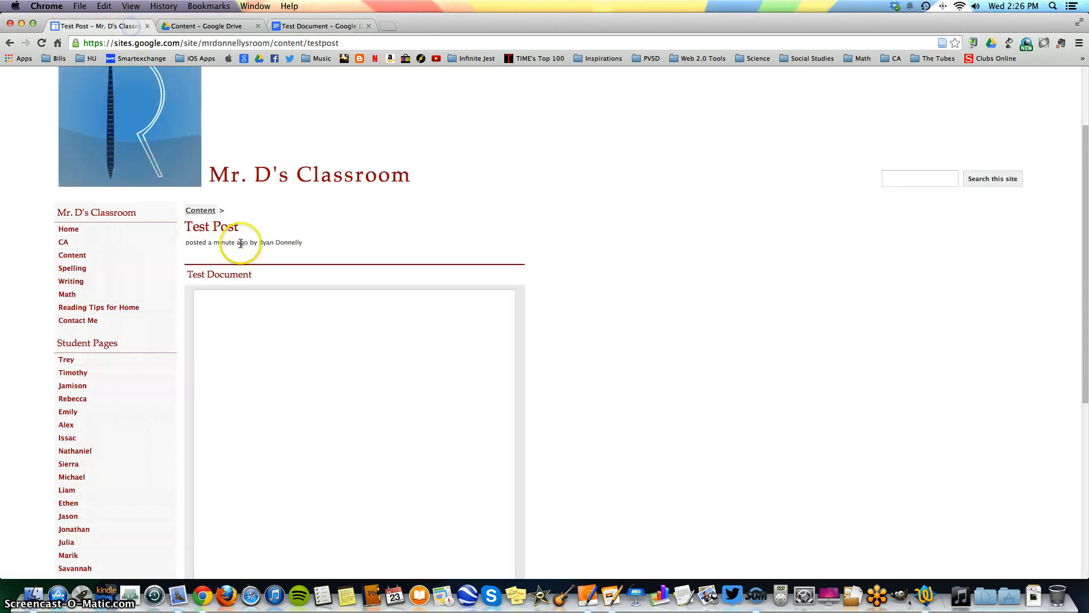
pyautogui.click(43, 43)
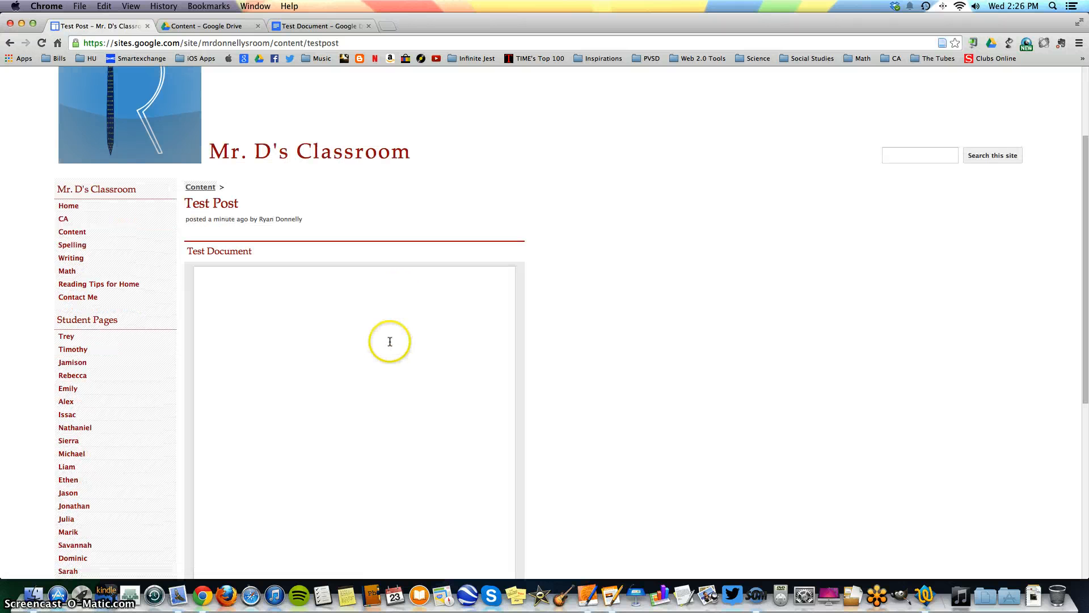
pyautogui.scroll(-2, 586, 320)
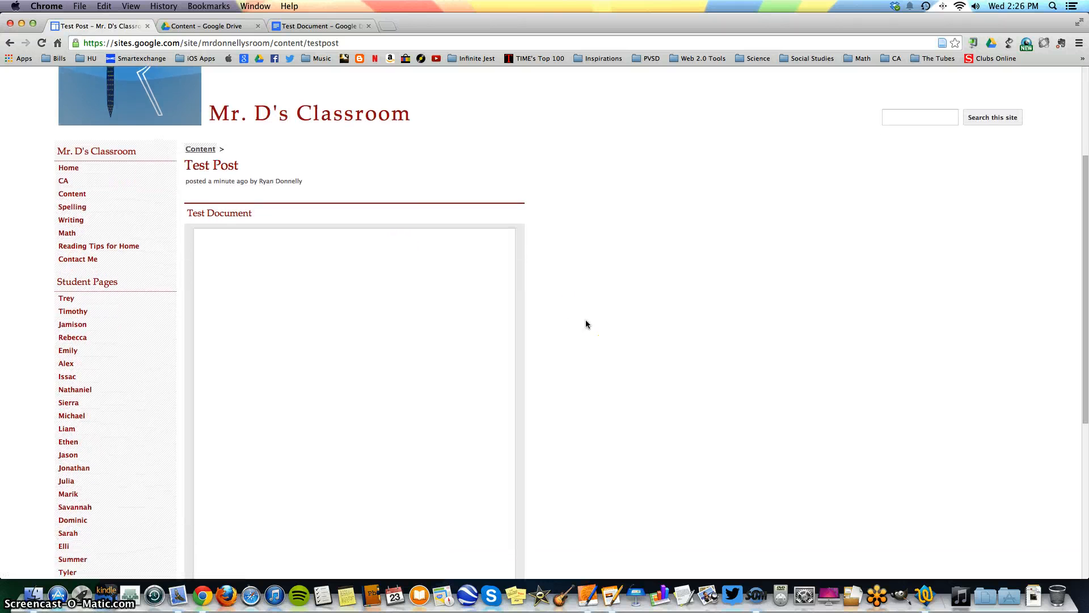
pyautogui.scroll(-5, 586, 318)
pyautogui.click(229, 594)
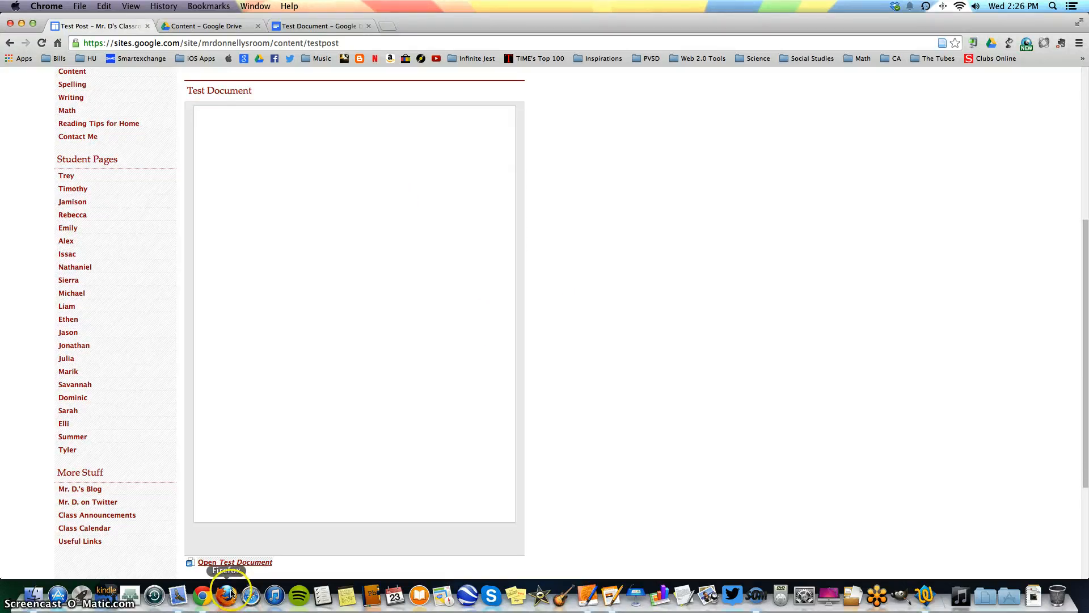
pyautogui.click(279, 399)
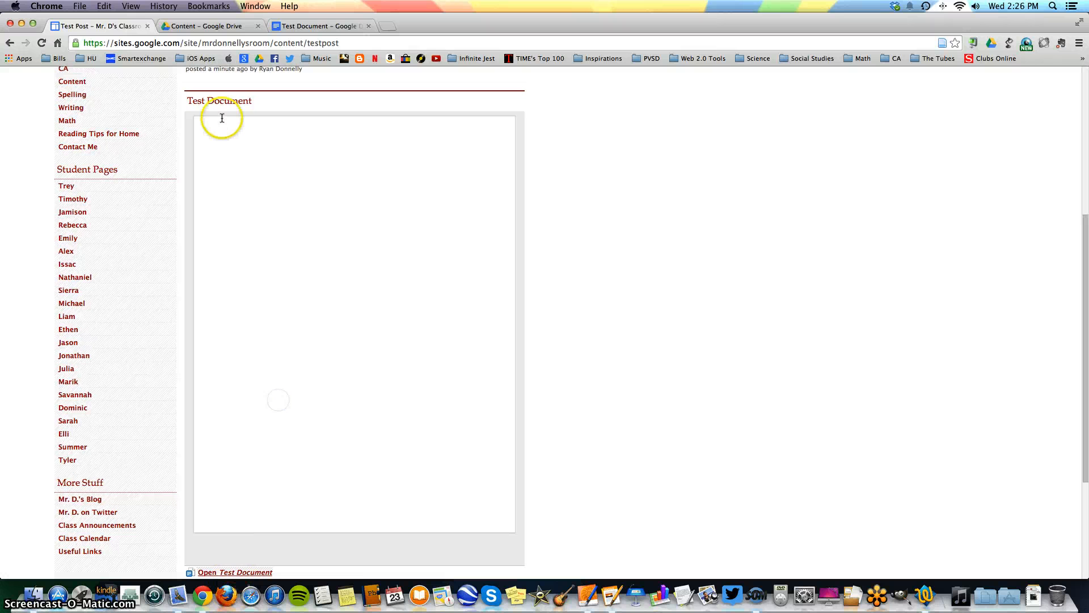
pyautogui.click(681, 353)
pyautogui.scroll(10, 695, 369)
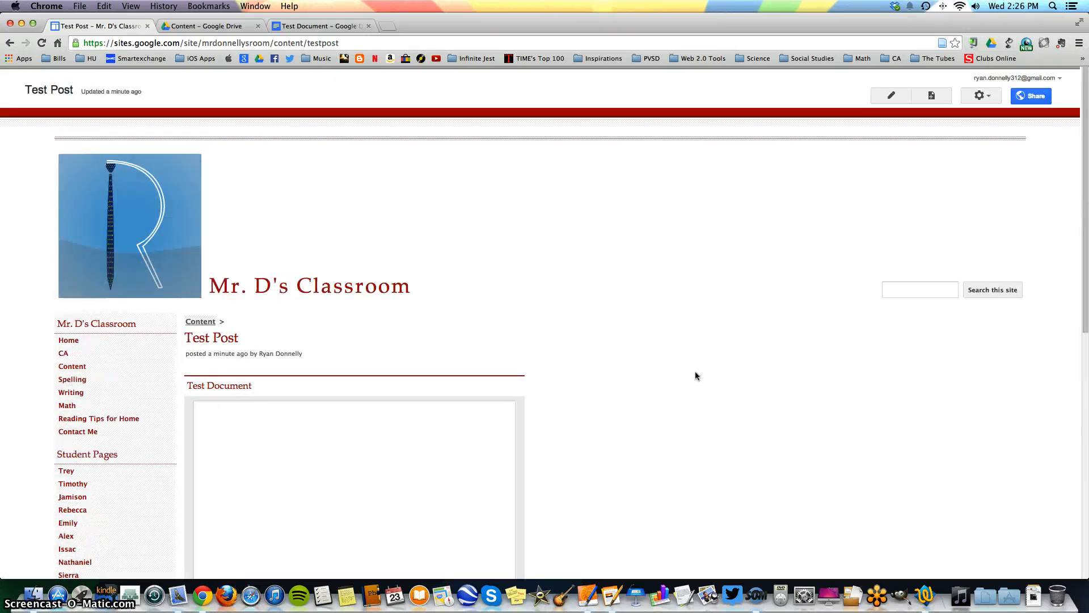
# Step: Open the site's Content page and examine how the Test Post and its embedded Test Document appear there
pyautogui.click(75, 366)
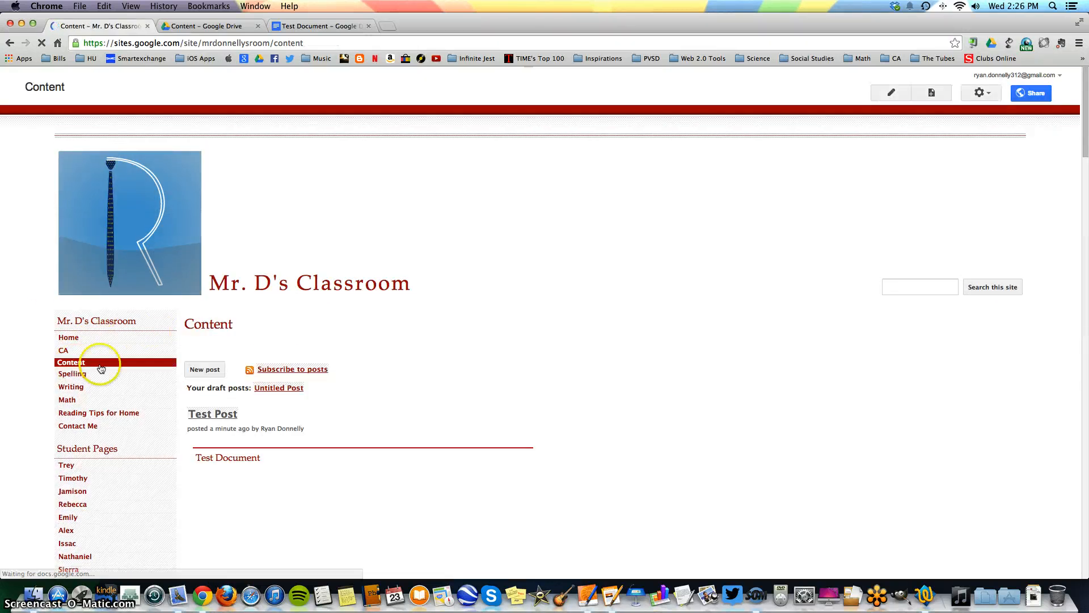
pyautogui.scroll(-5, 568, 348)
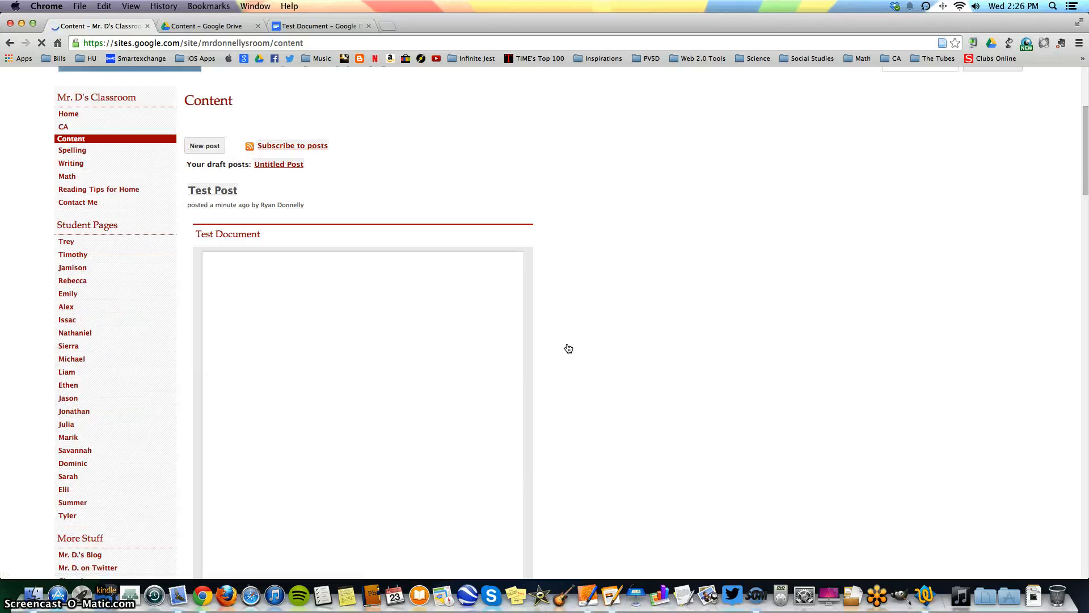
pyautogui.scroll(-2, 568, 349)
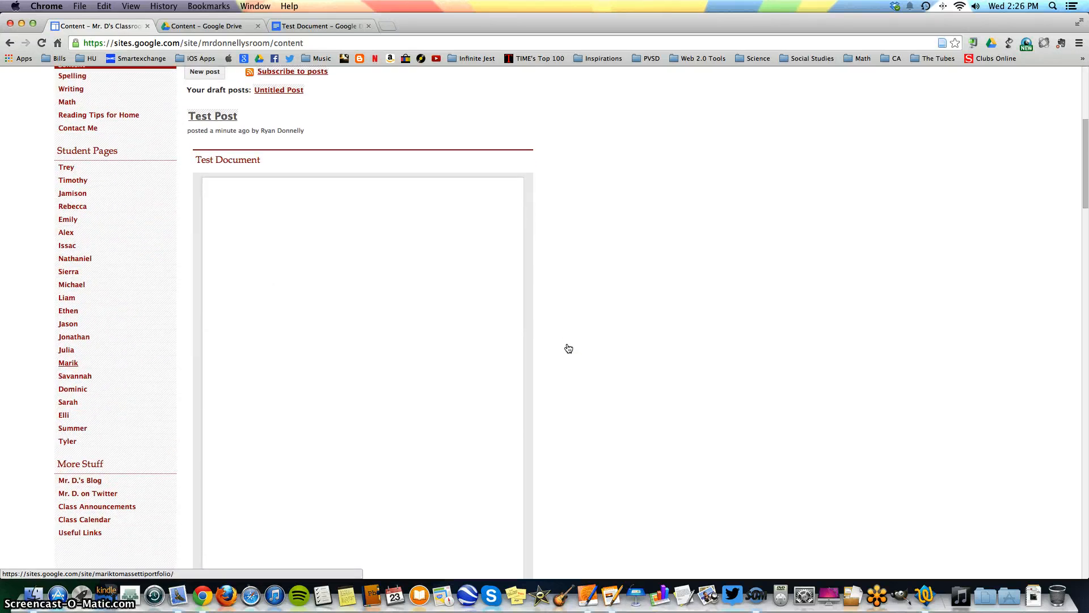
pyautogui.scroll(-2, 569, 348)
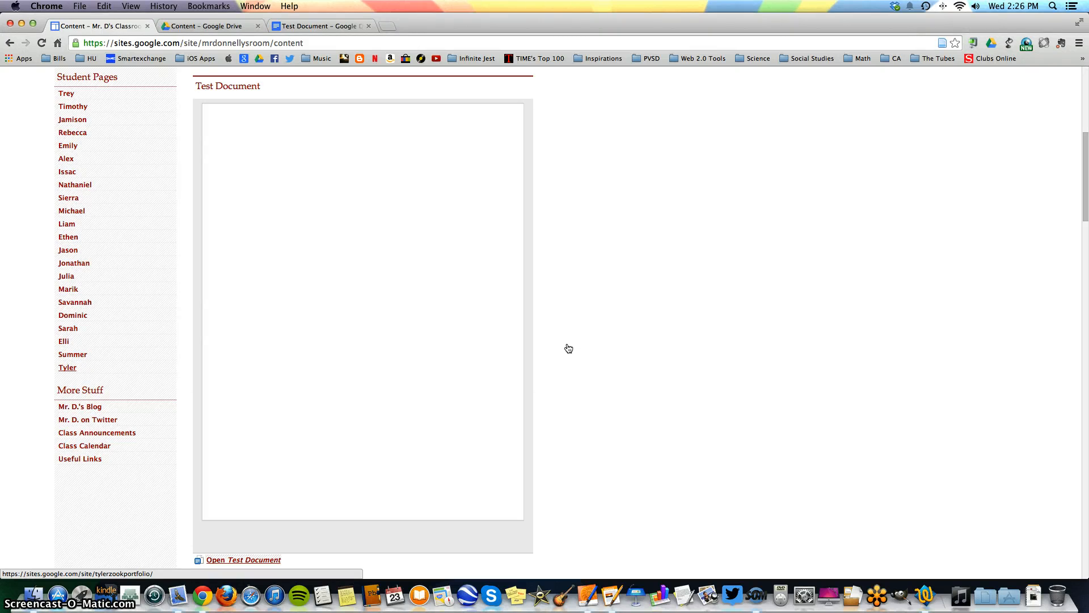
pyautogui.scroll(7, 569, 348)
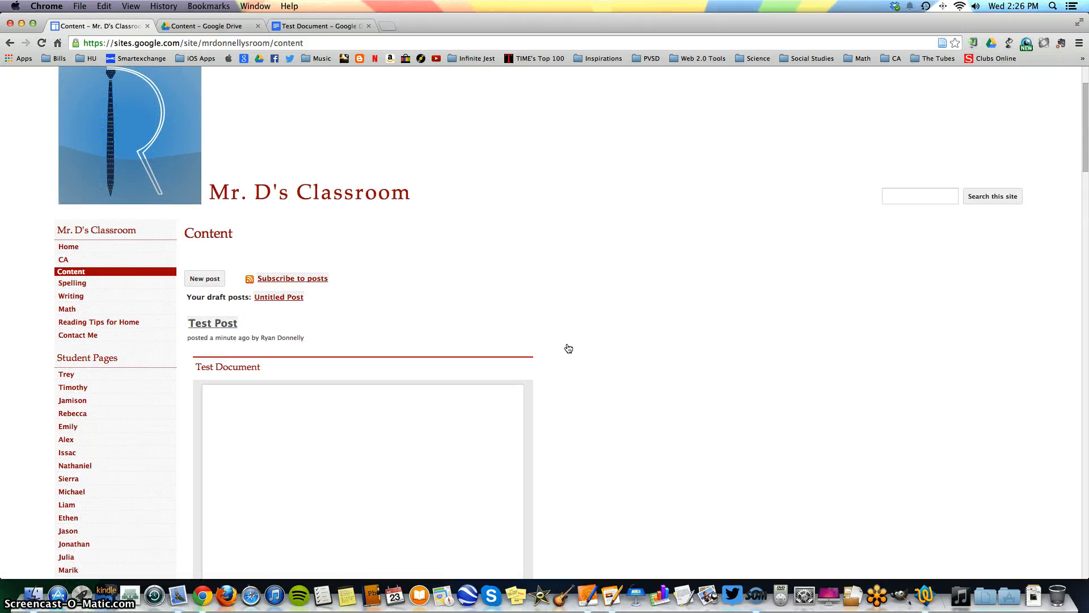
pyautogui.scroll(2, 569, 349)
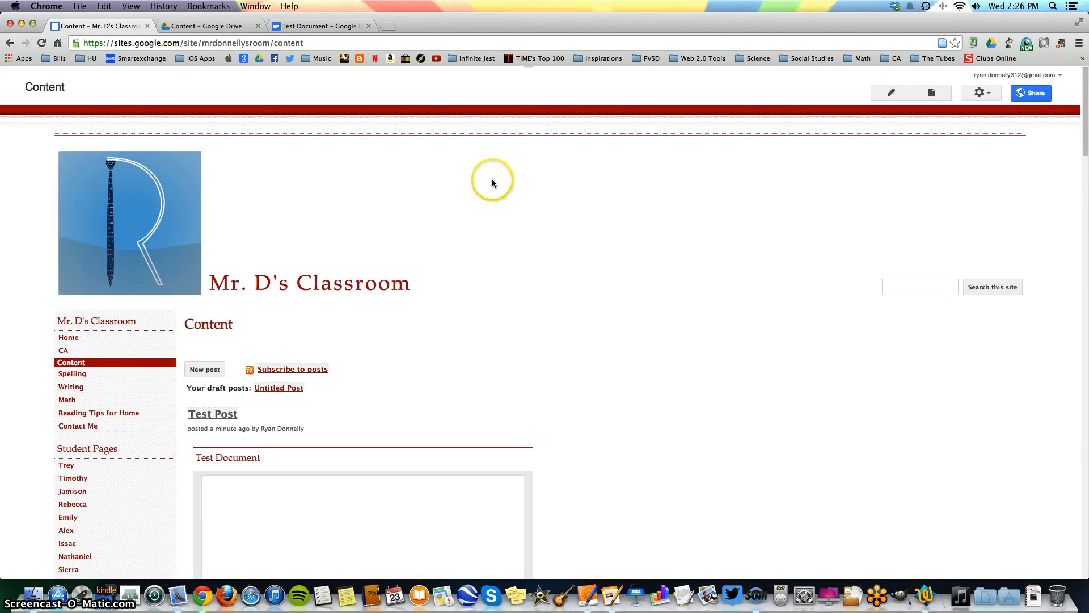
# Step: Load the Content page's address in a separate browser tab to check the embedded Test Document, and close that tab
pyautogui.click(356, 41)
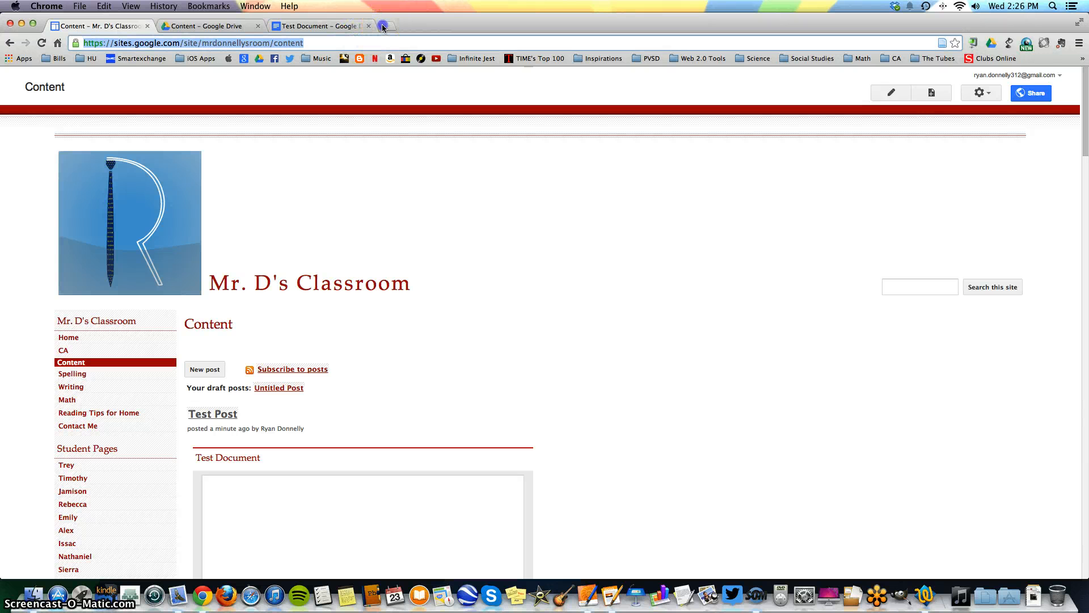
pyautogui.press('super+t')
pyautogui.press('super+v')
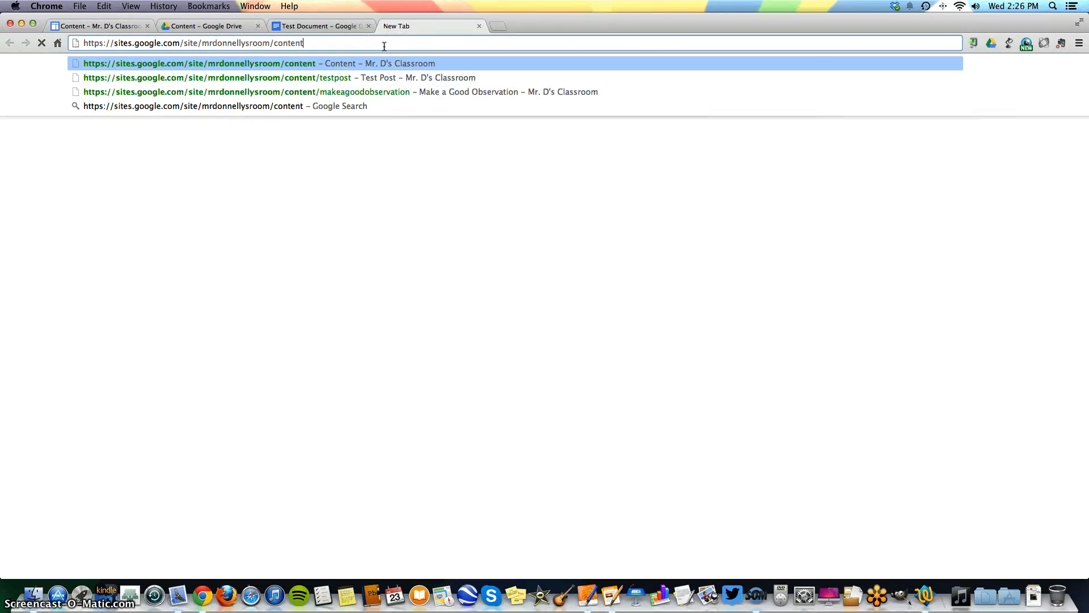
pyautogui.press('Return')
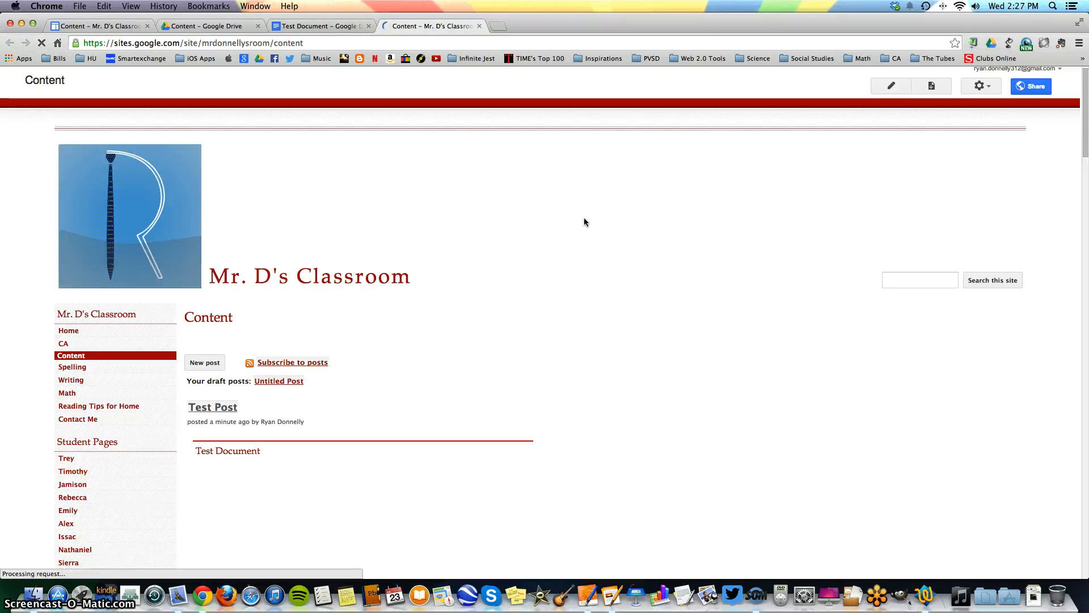
pyautogui.scroll(-3, 583, 222)
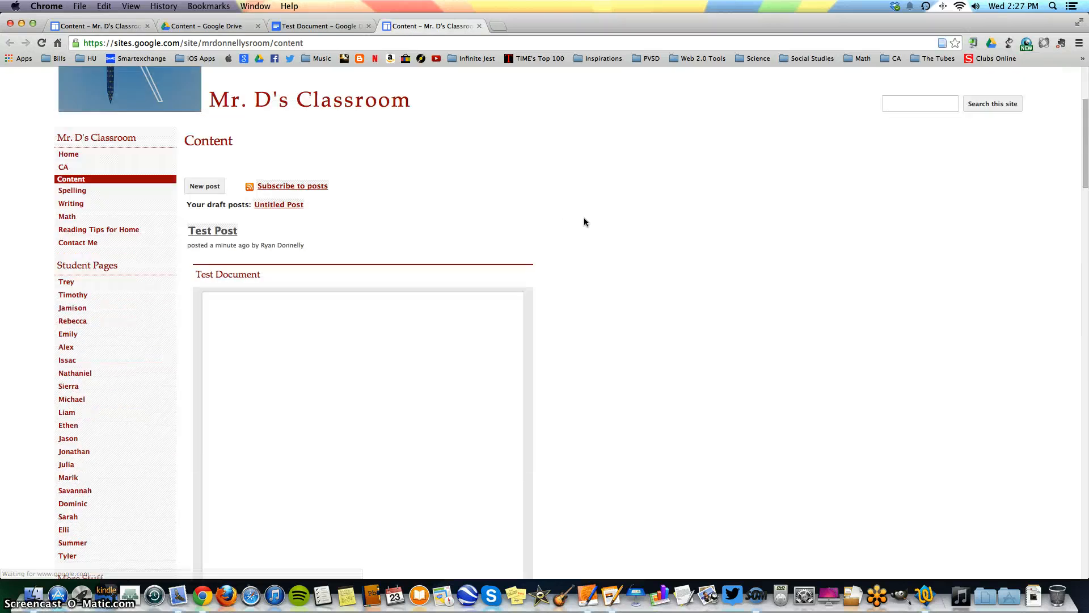
pyautogui.scroll(-9, 584, 218)
pyautogui.scroll(4, 584, 218)
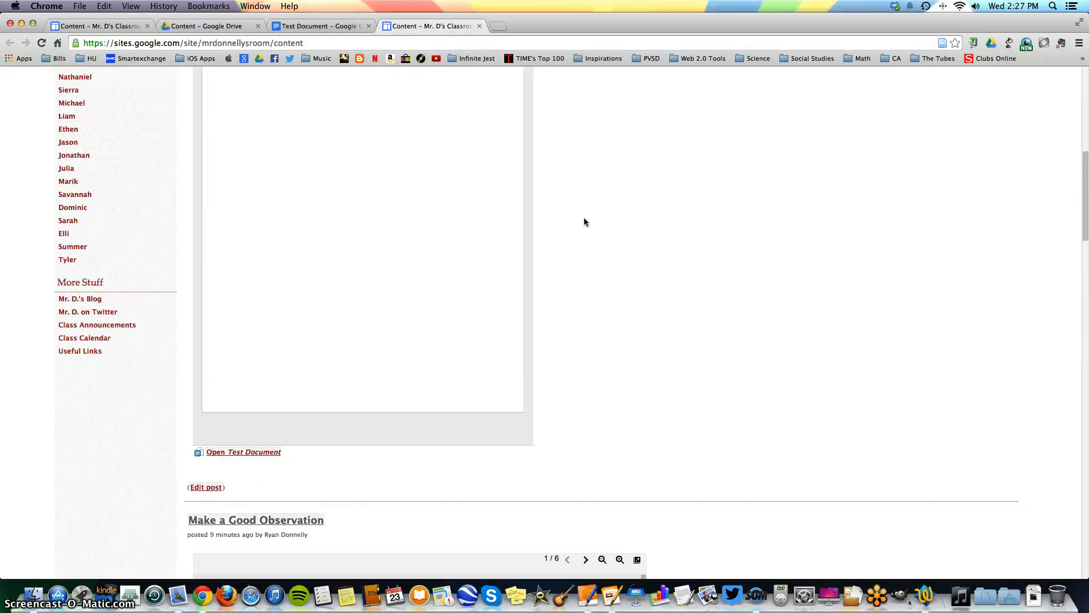
pyautogui.scroll(7, 584, 222)
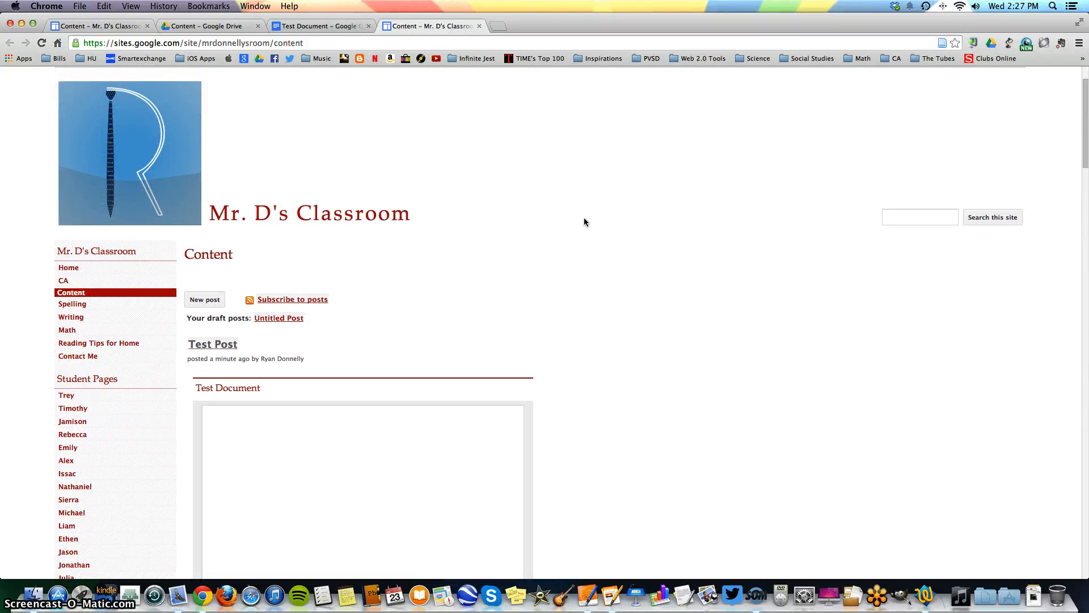
pyautogui.click(479, 26)
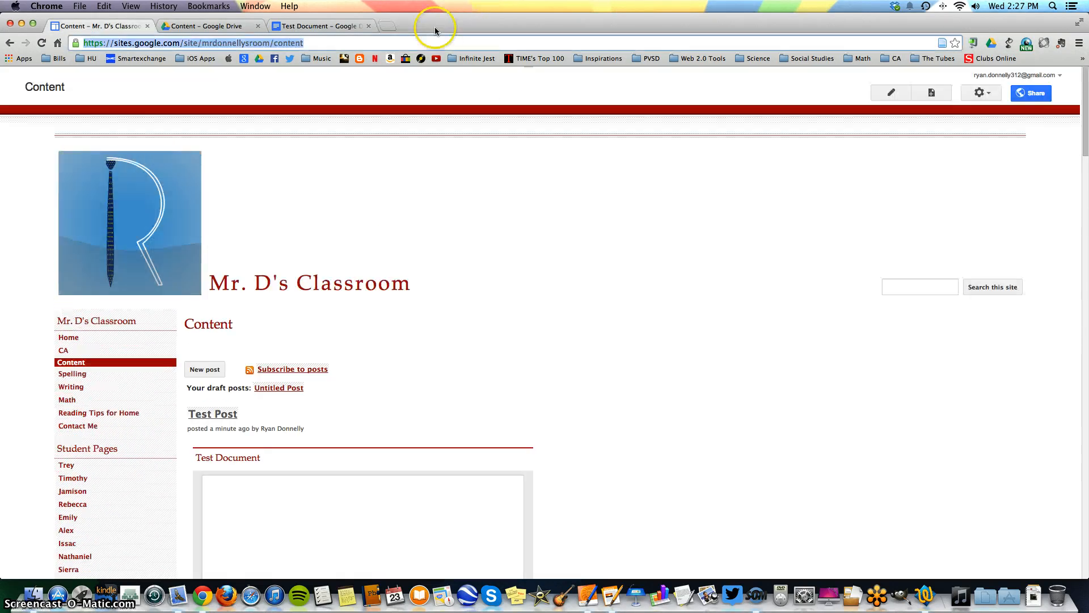
# Step: Open youtube.com in a new browser tab
pyautogui.click(388, 26)
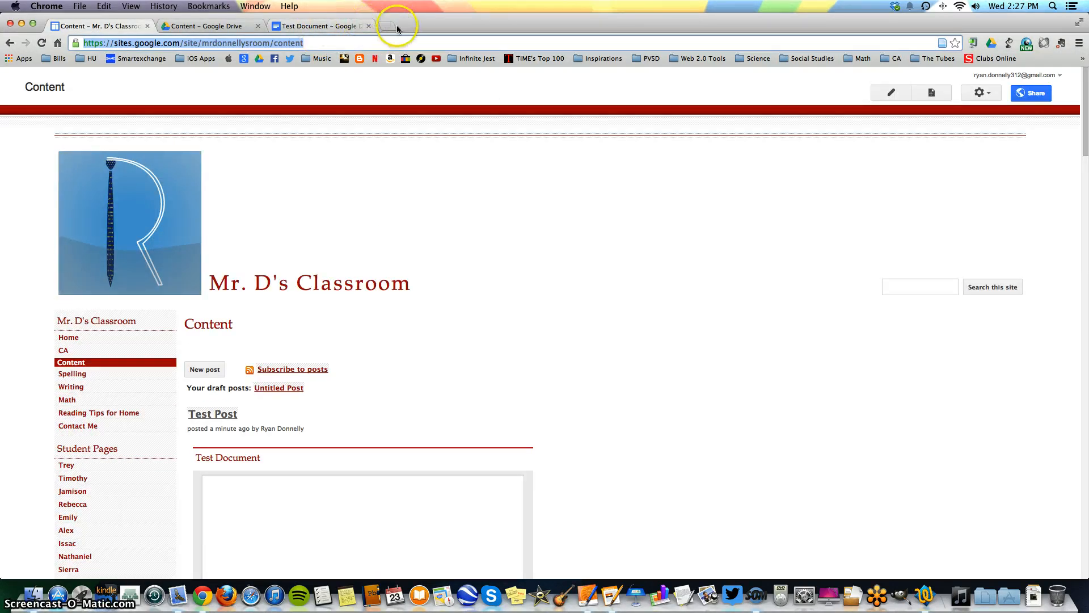
pyautogui.write('ou')
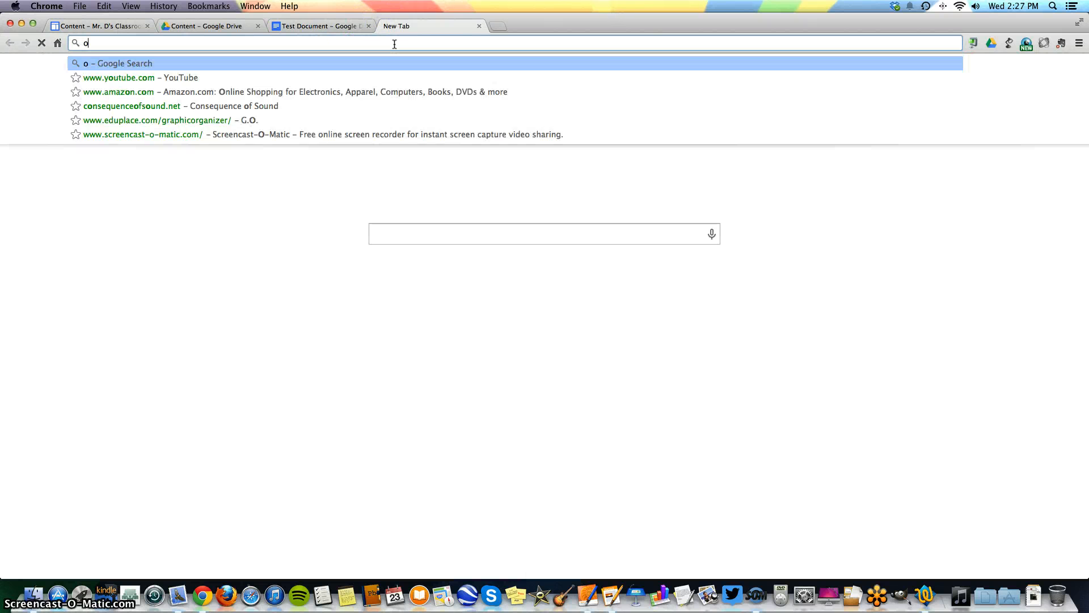
pyautogui.press('BackSpace')
pyautogui.press('BackSpace')
pyautogui.write('youtube.com')
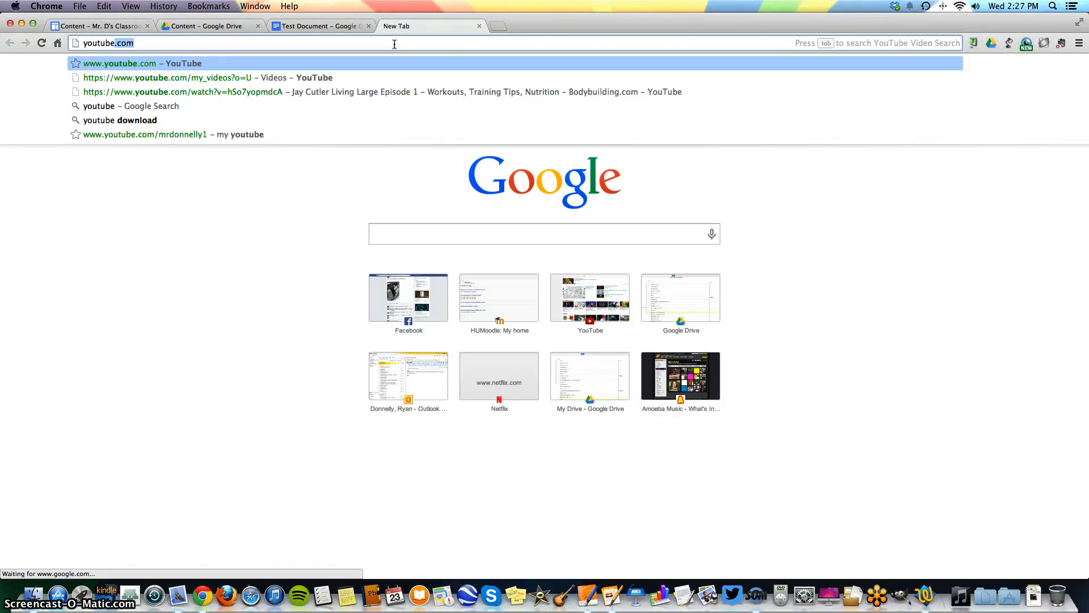
pyautogui.press('Return')
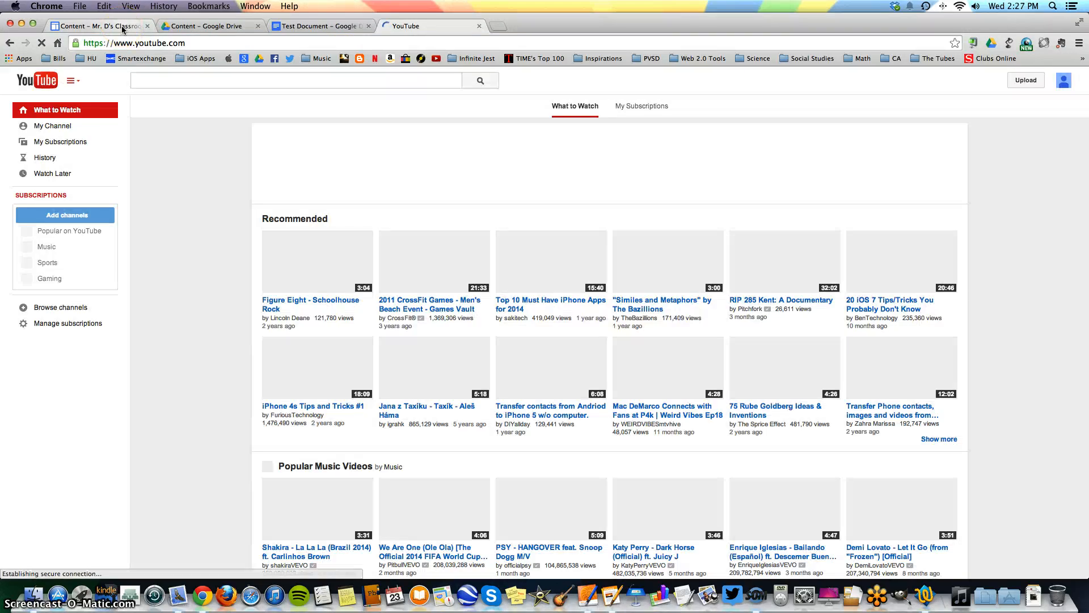
# Step: Search YouTube for "google site how to 2014"
pyautogui.click(197, 80)
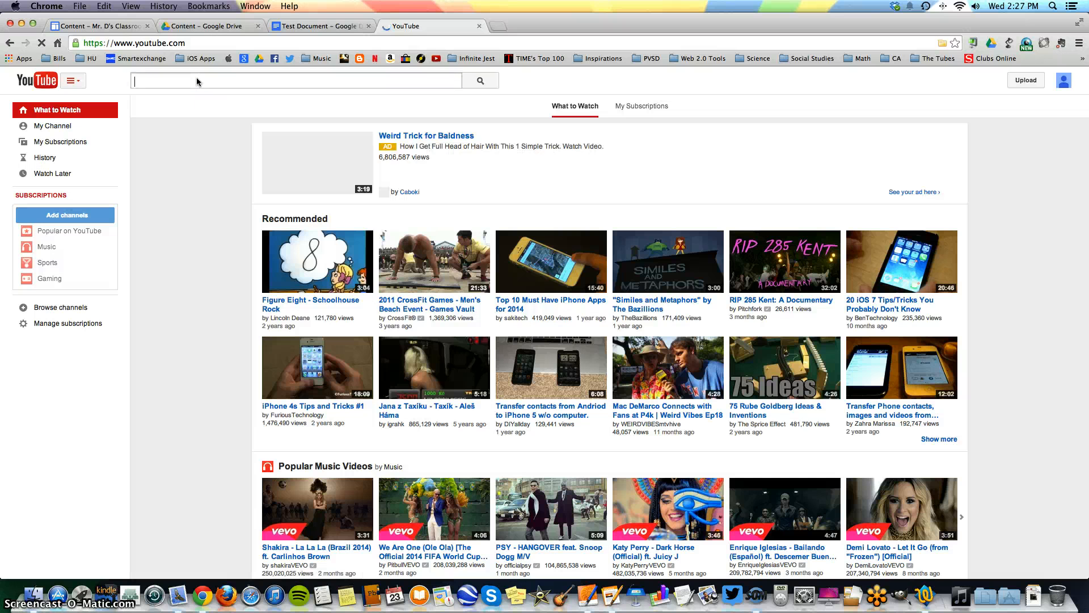
pyautogui.write('google site ')
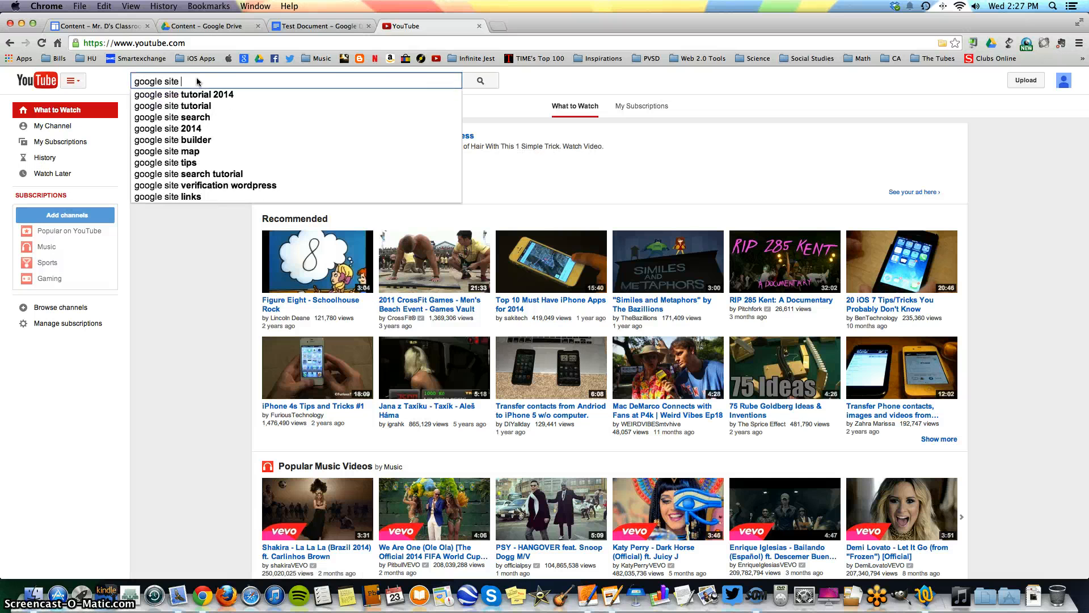
pyautogui.write('how to')
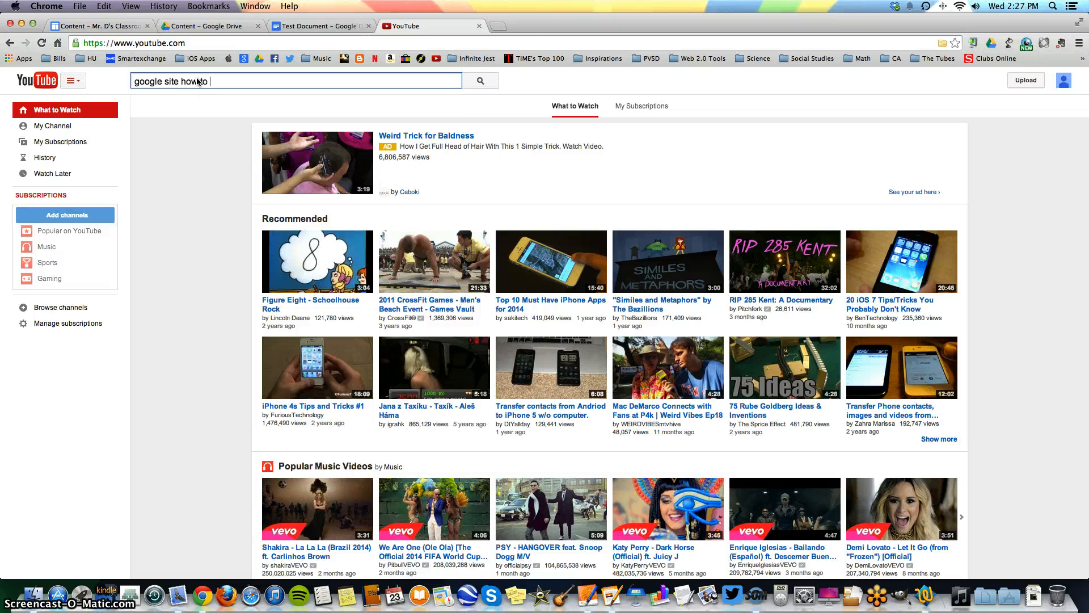
pyautogui.write(' 2014')
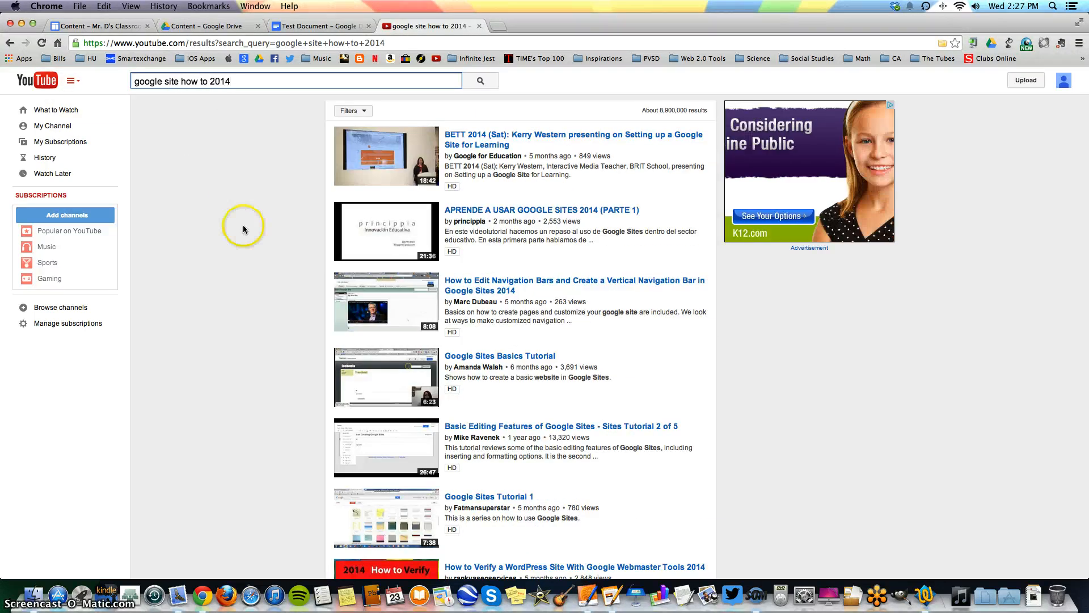
# Step: Open the video "How to Edit Navigation Bars and Create a Vertical Navigation Bar in Google Sites 2014" and copy its address
pyautogui.click(399, 312)
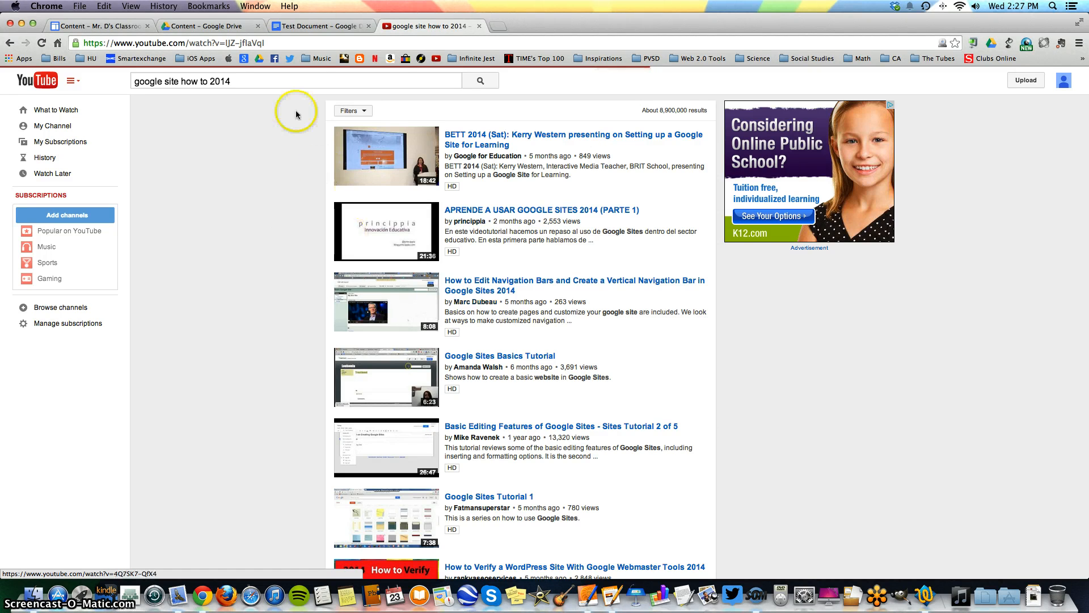
pyautogui.click(265, 43)
pyautogui.press('super+c')
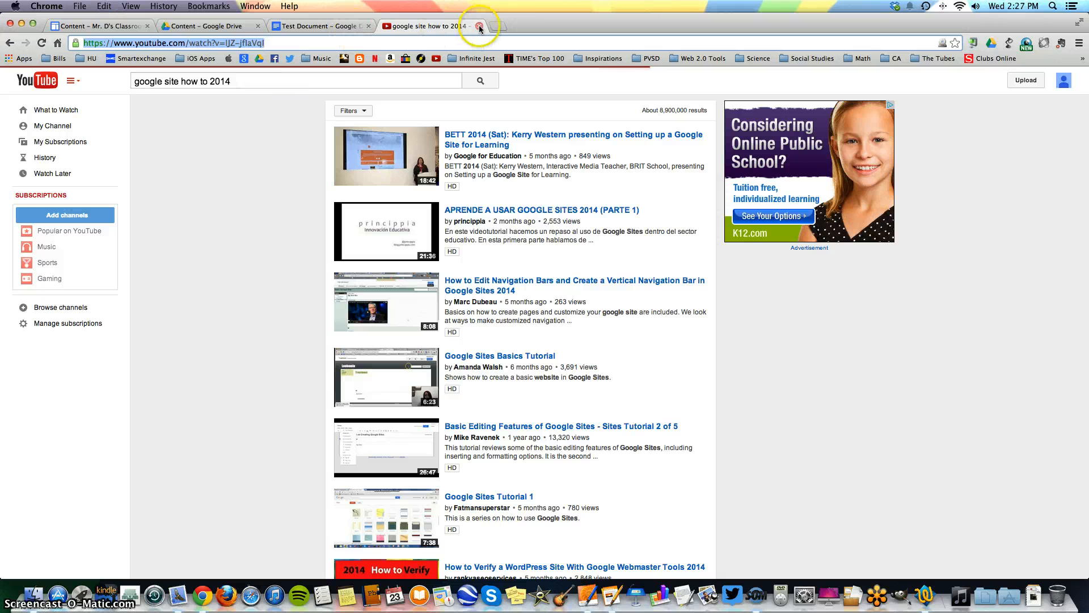
# Step: Return to the site's Content page, open the Test Post for editing and place the cursor below the embedded document
pyautogui.click(96, 26)
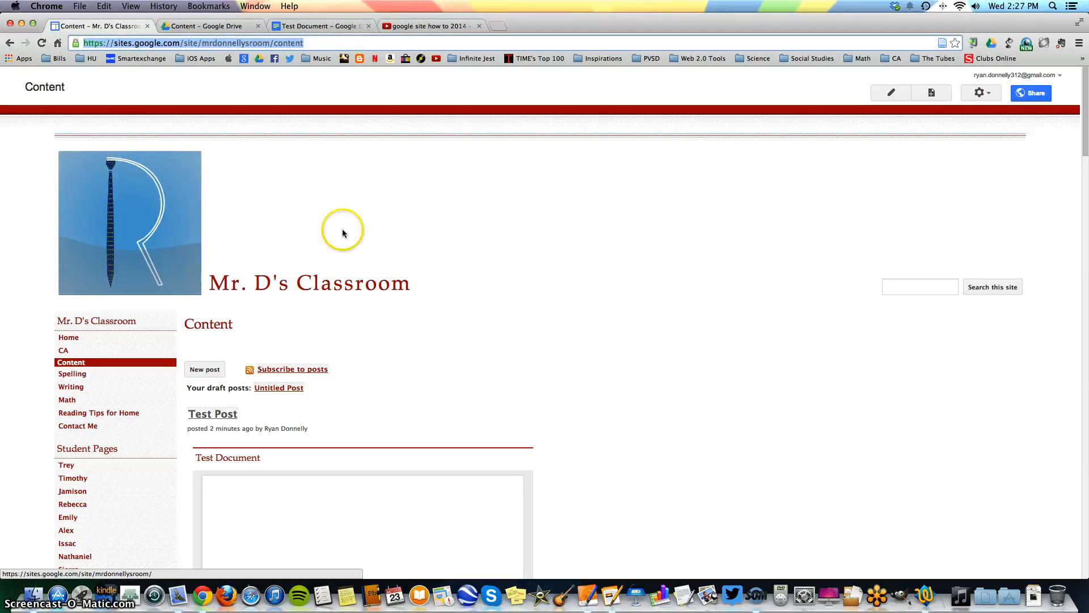
pyautogui.rightClick(891, 93)
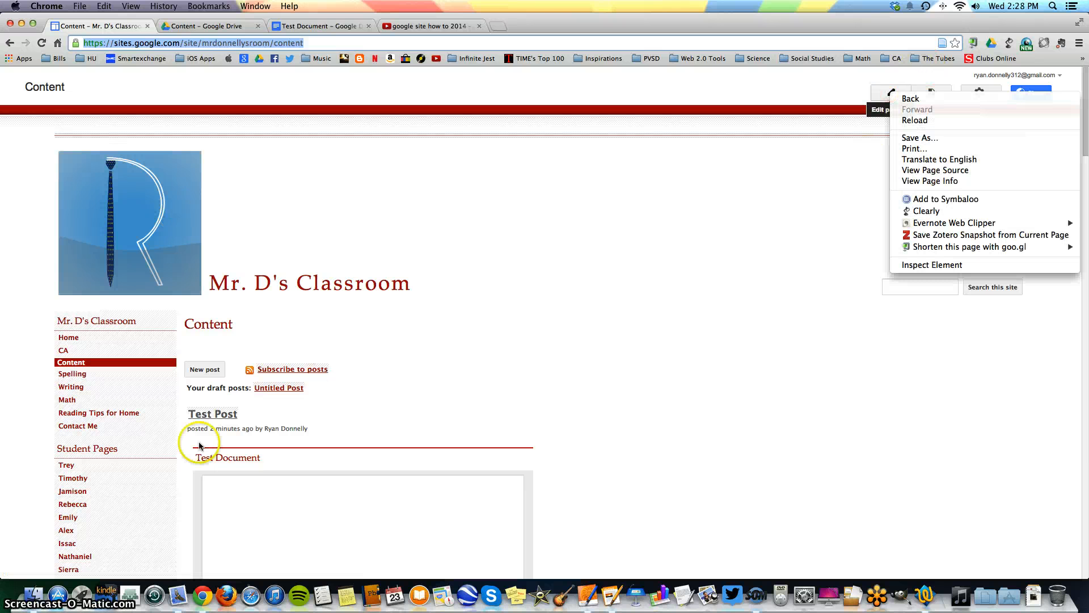
pyautogui.click(377, 426)
pyautogui.scroll(-10, 377, 426)
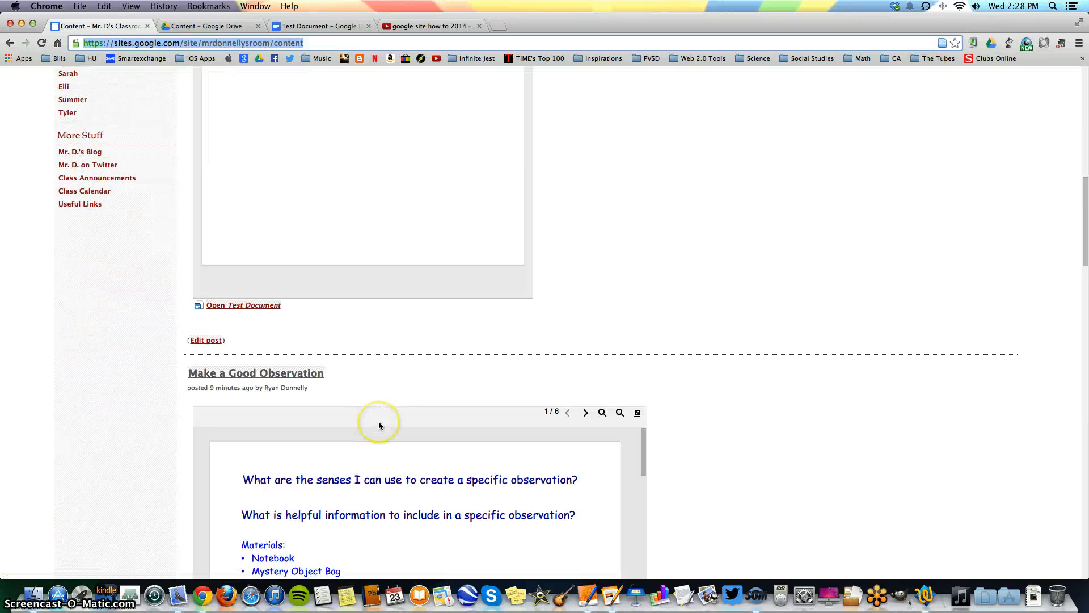
pyautogui.click(202, 341)
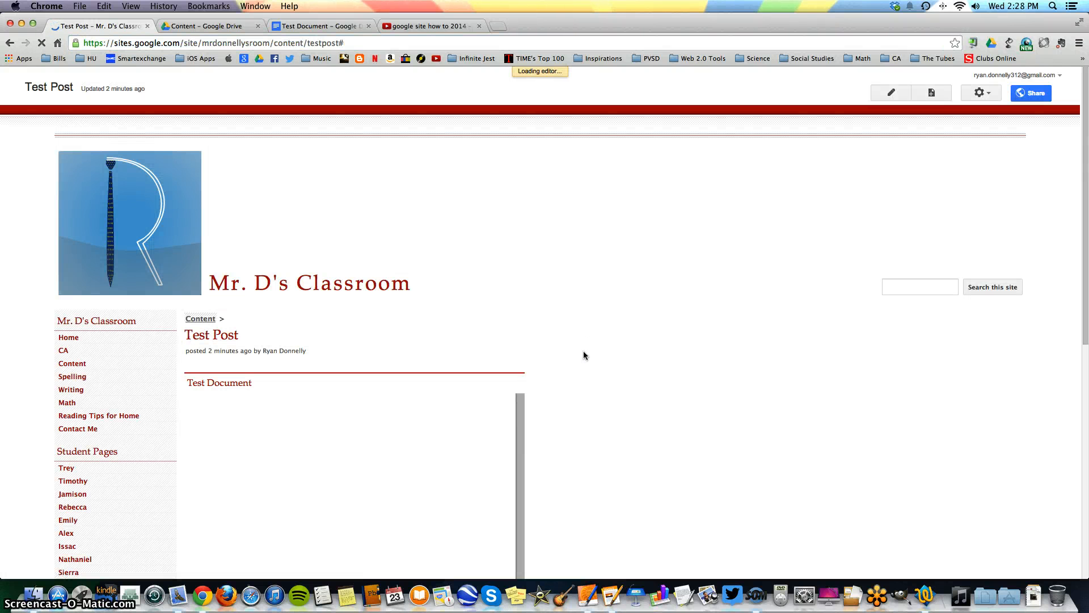
pyautogui.click(573, 483)
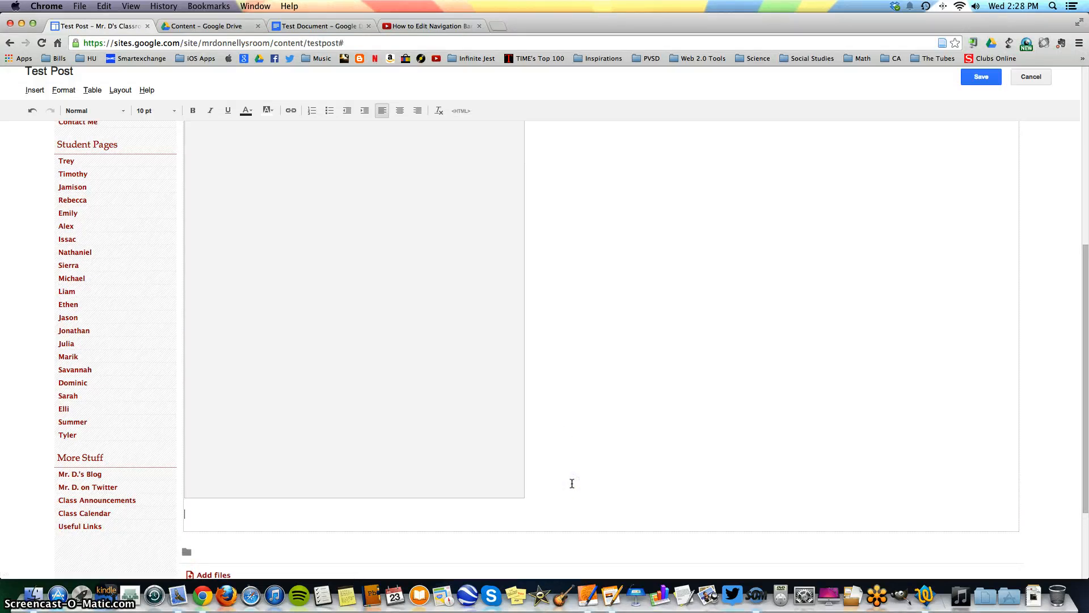
# Step: Pause the video playing on YouTube and return to the Test Post editor
pyautogui.click(397, 26)
pyautogui.click(343, 278)
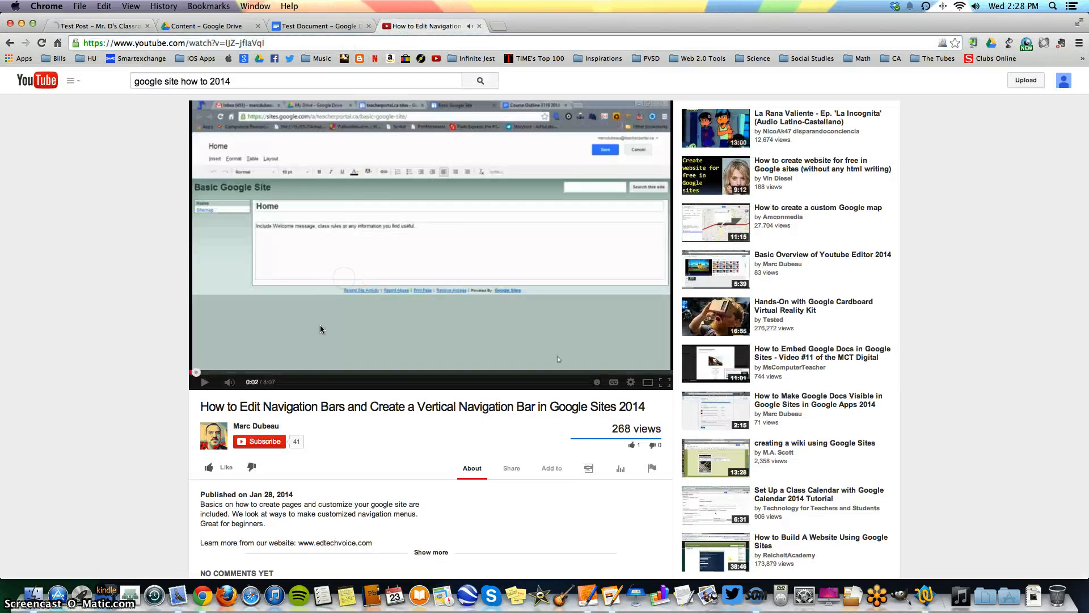
pyautogui.click(113, 26)
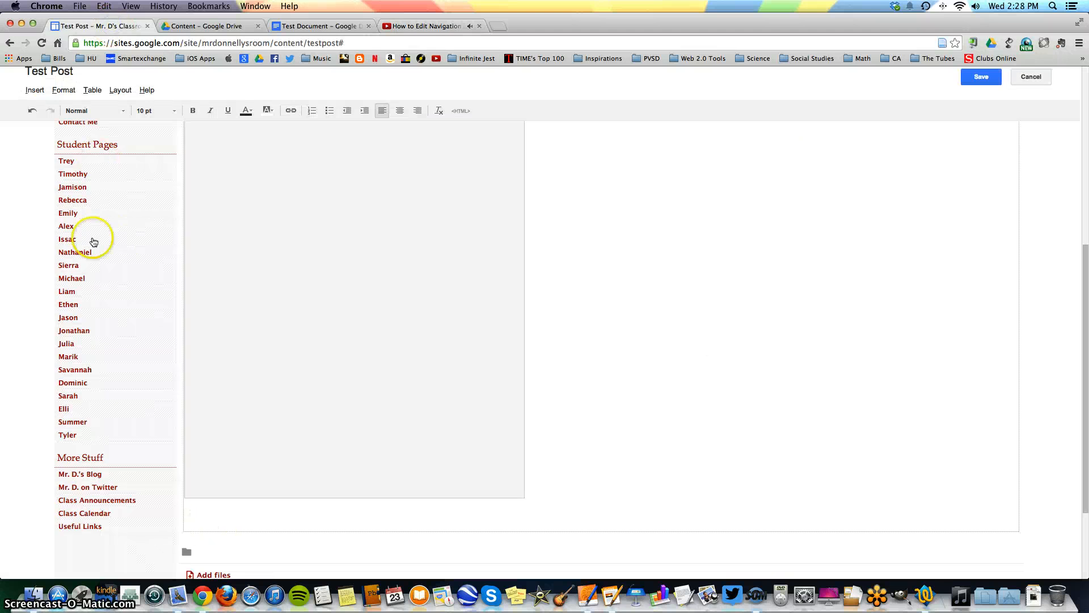
# Step: Insert the YouTube video below the embedded document using the copied address, with a video size of 480x270
pyautogui.click(31, 90)
pyautogui.moveTo(298, 205)
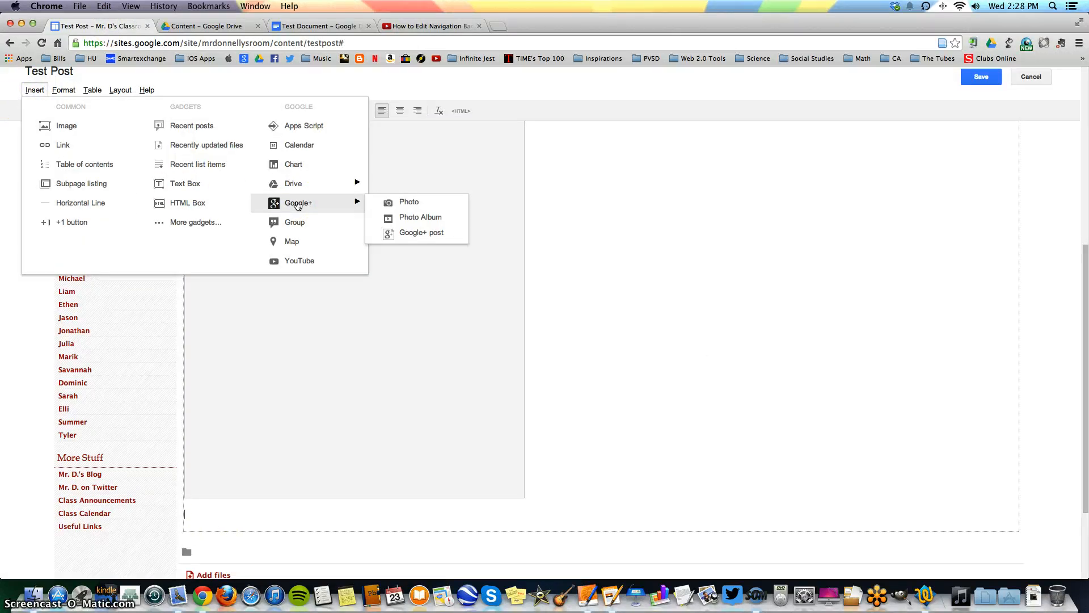
pyautogui.click(299, 260)
pyautogui.write('d')
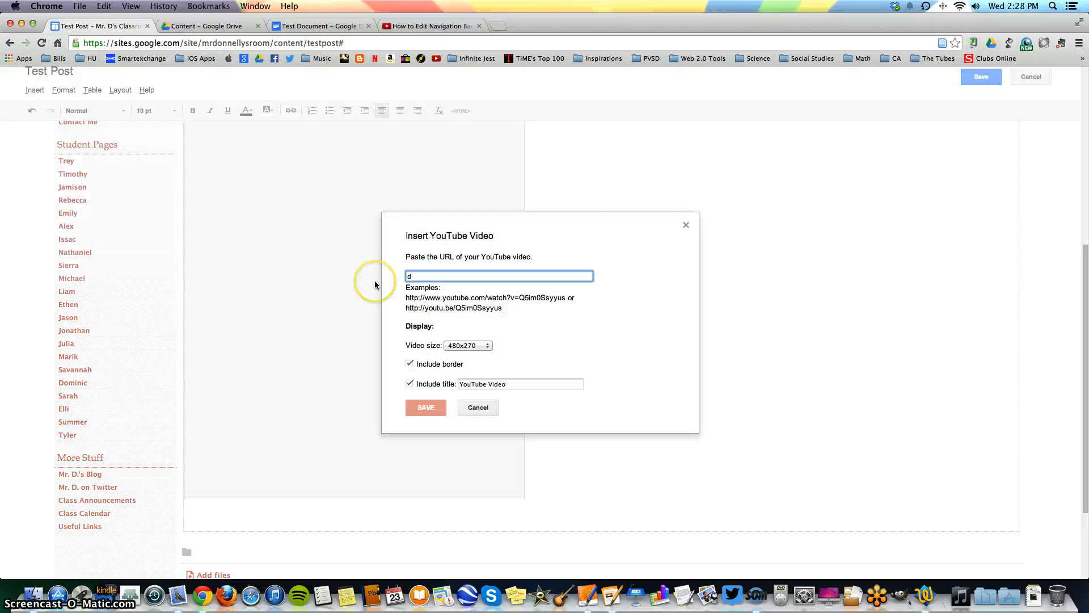
pyautogui.press('BackSpace')
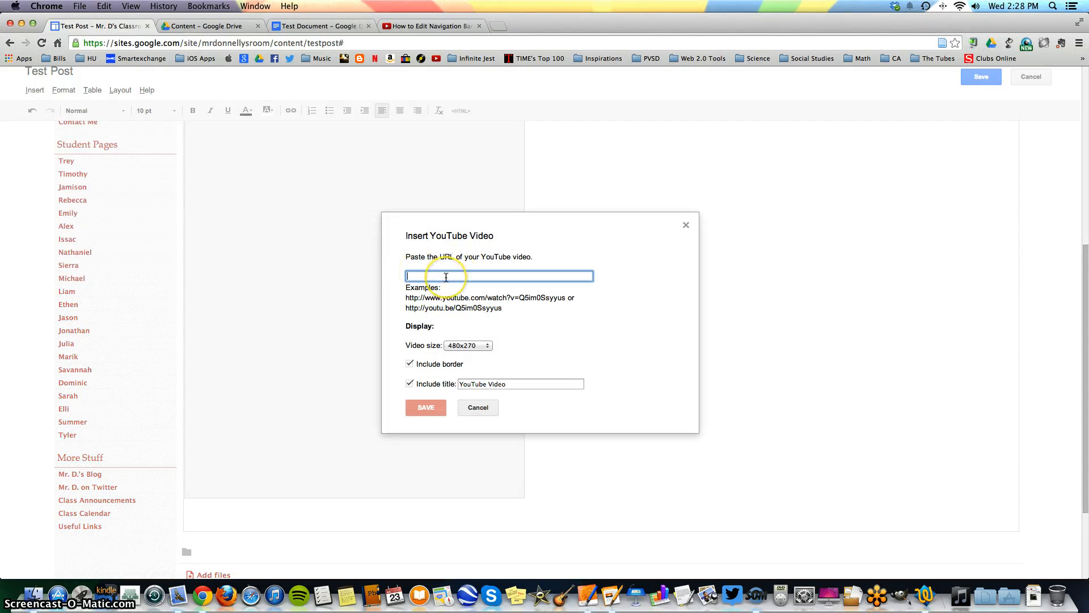
pyautogui.press('super+v')
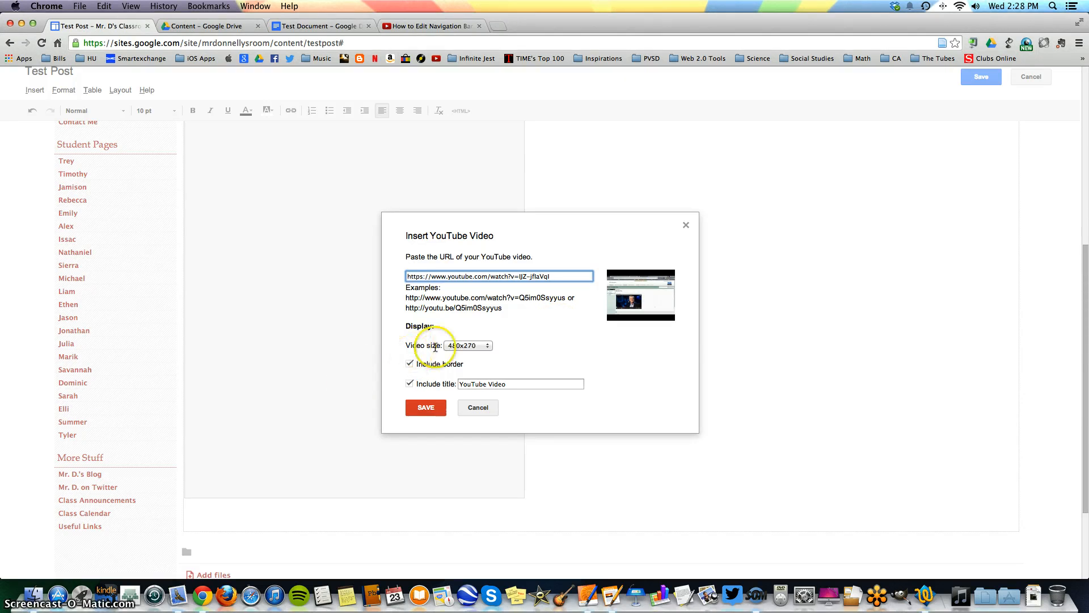
pyautogui.click(454, 346)
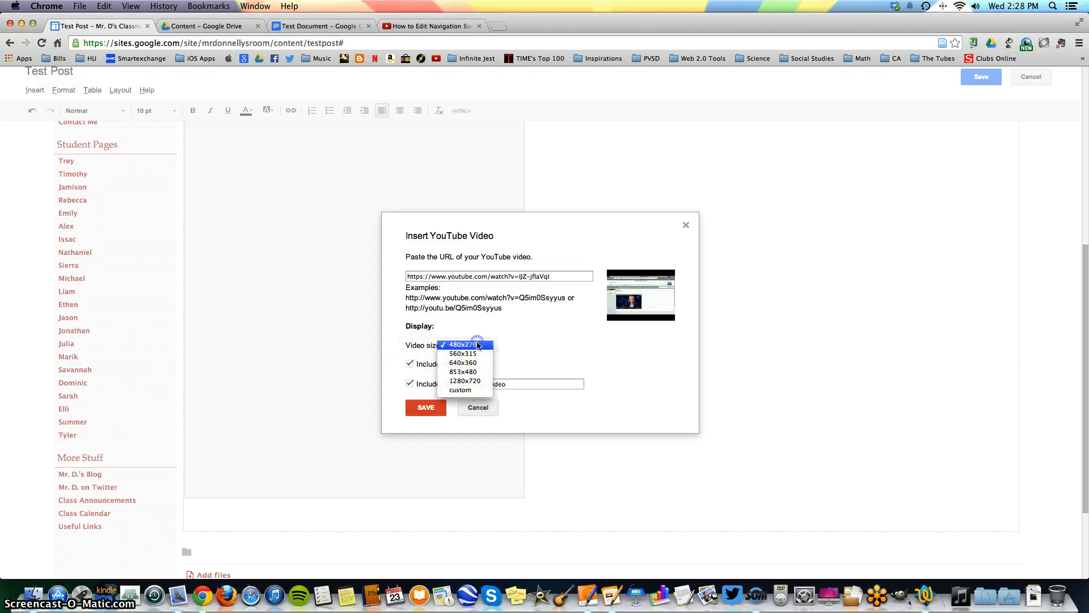
pyautogui.click(477, 344)
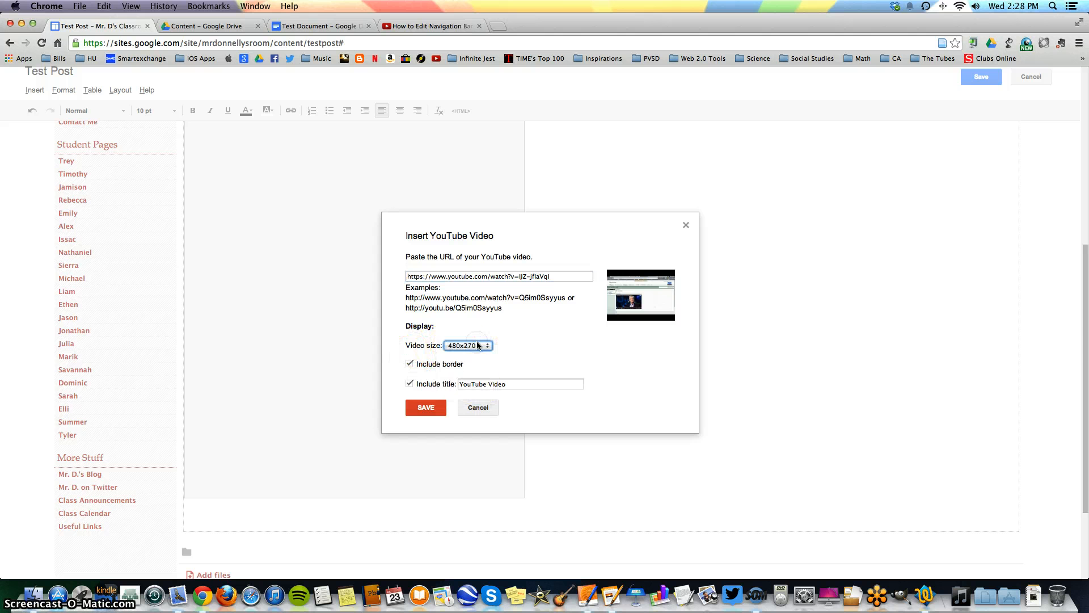
pyautogui.click(427, 408)
# Step: Set the embedded YouTube video's size to 640x360 and save the Test Post
pyautogui.scroll(-5, 745, 345)
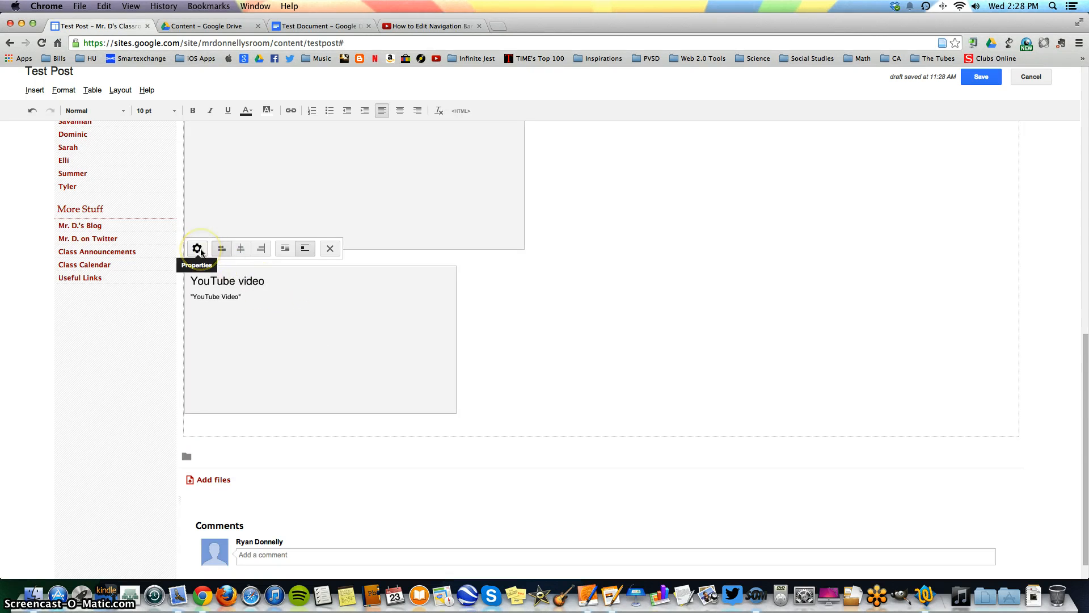
pyautogui.click(199, 250)
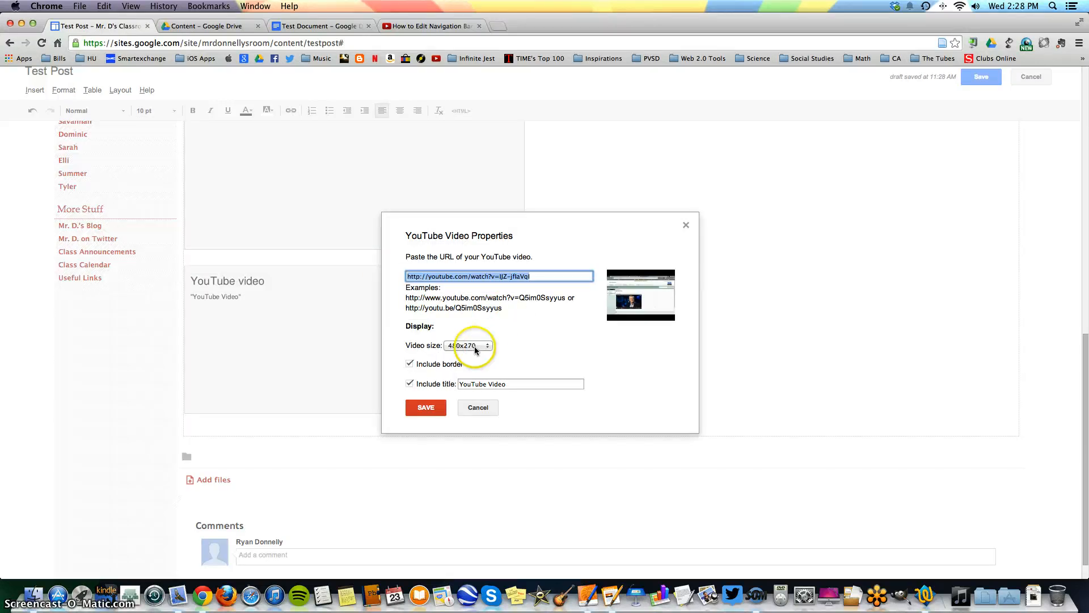
pyautogui.click(475, 346)
pyautogui.click(476, 363)
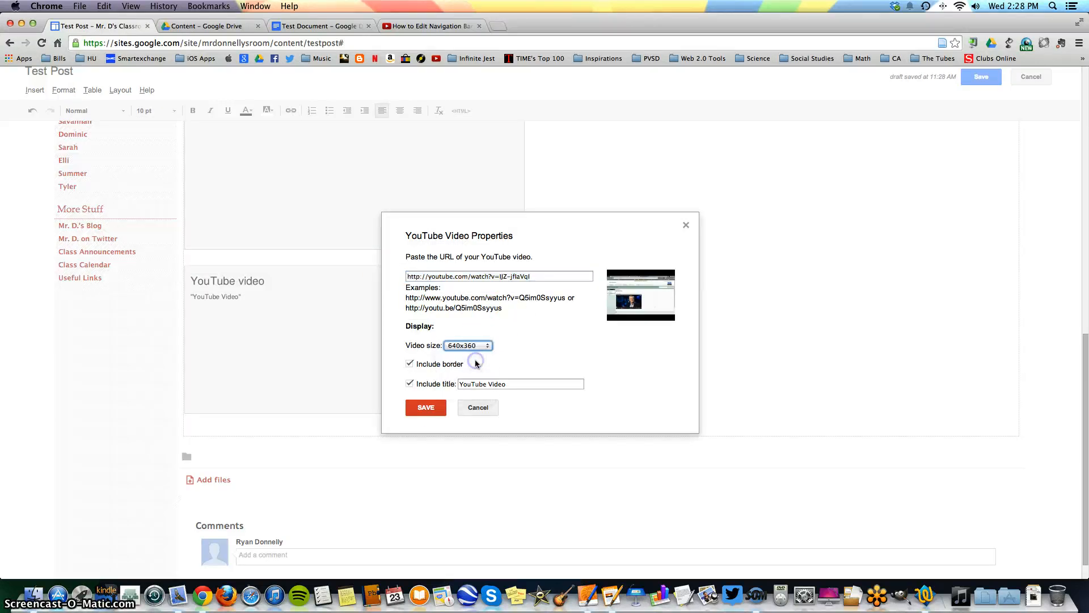
pyautogui.click(425, 407)
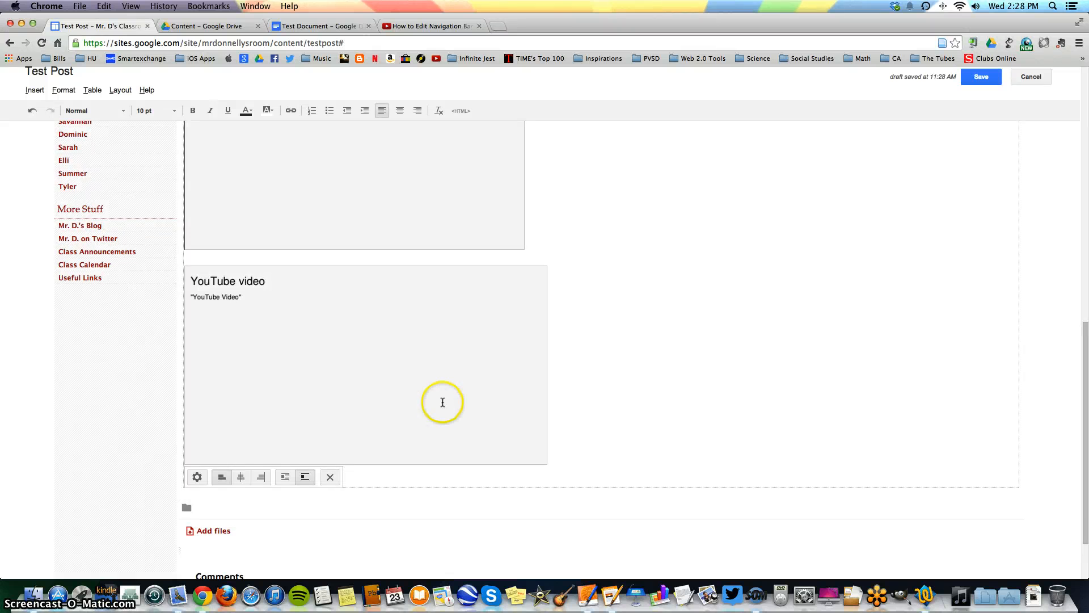
pyautogui.click(993, 83)
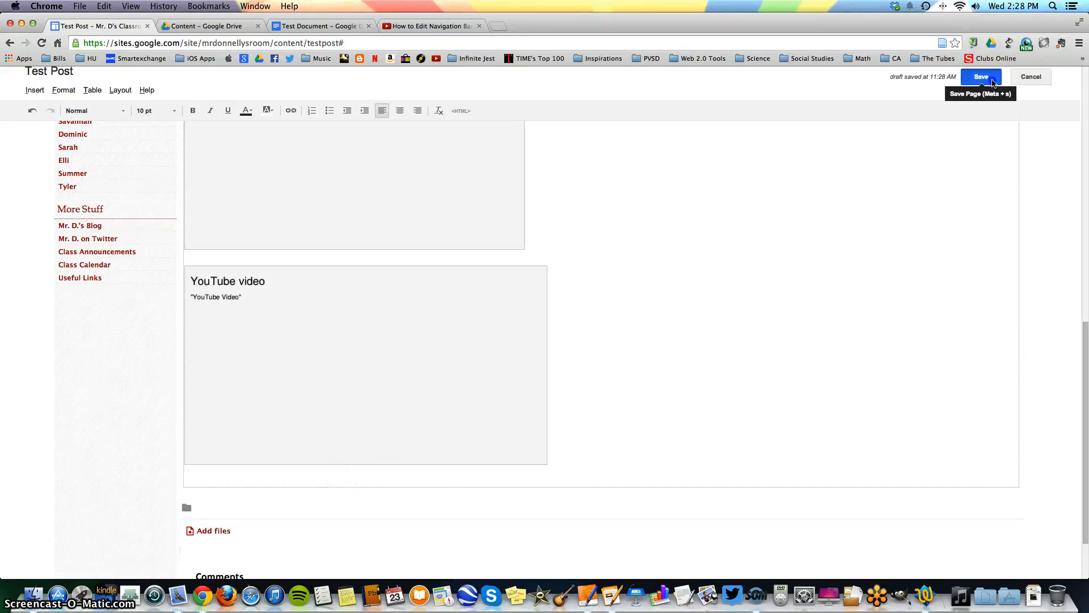
pyautogui.click(992, 82)
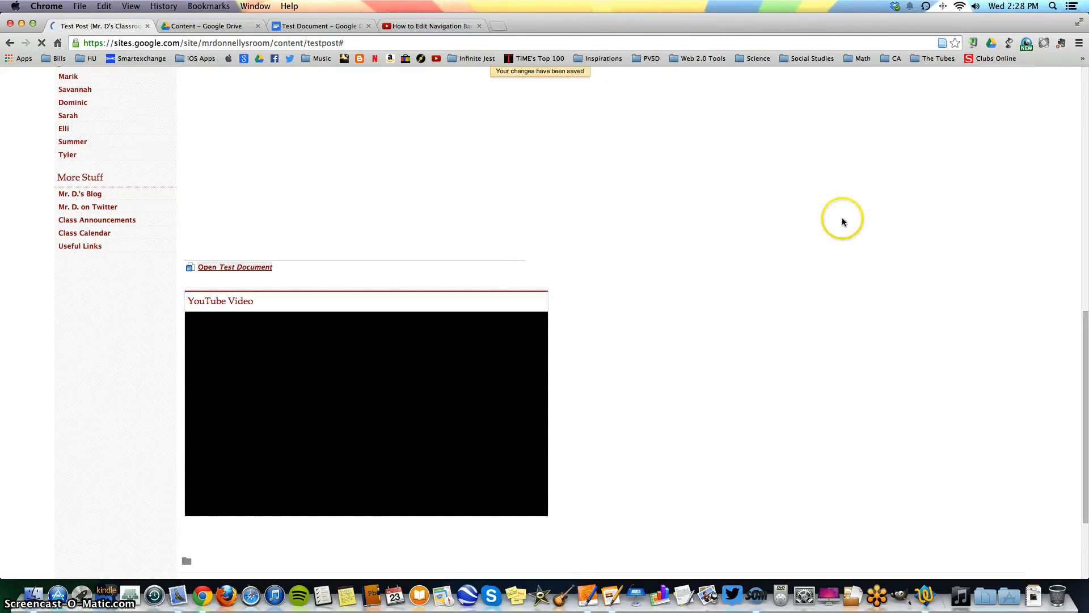
# Step: Review the saved Test Post, checking the embedded Test Document and the YouTube video
pyautogui.scroll(3, 842, 218)
pyautogui.scroll(10, 842, 222)
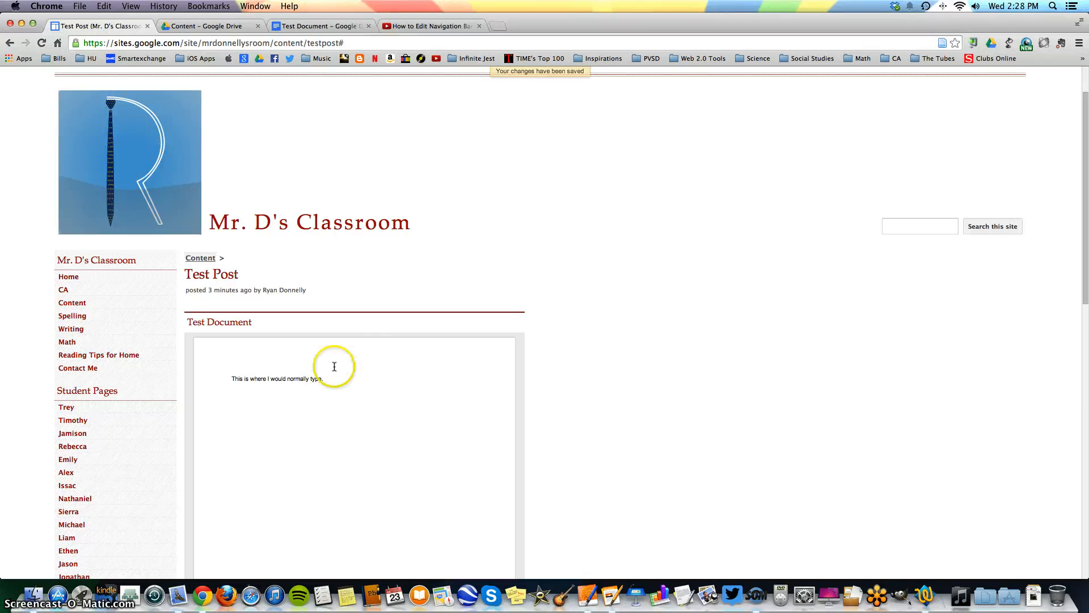
pyautogui.scroll(-4, 652, 289)
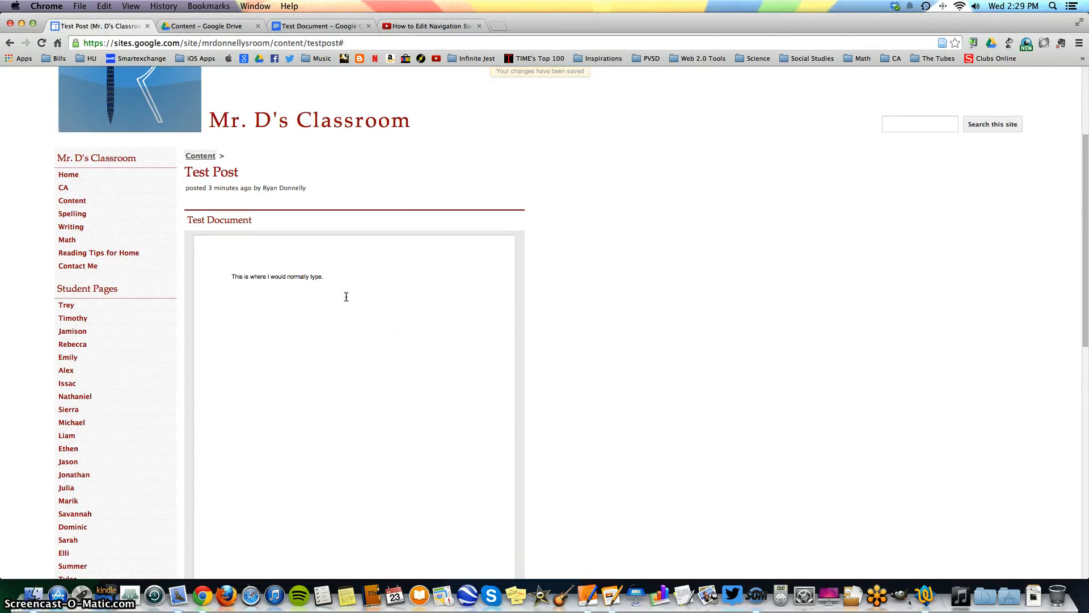
pyautogui.scroll(-15, 346, 297)
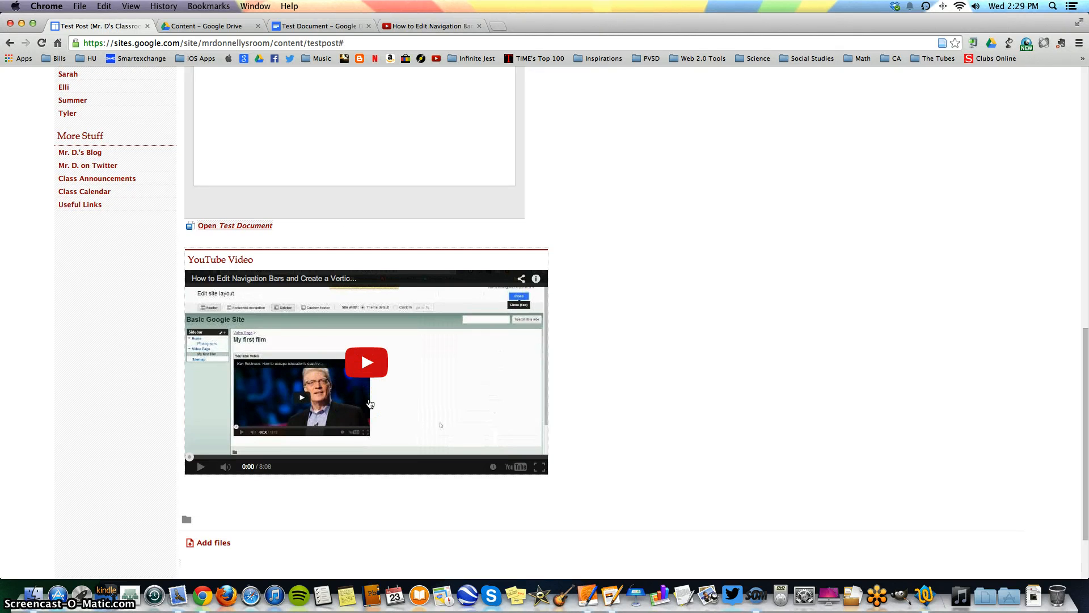
pyautogui.scroll(12, 370, 403)
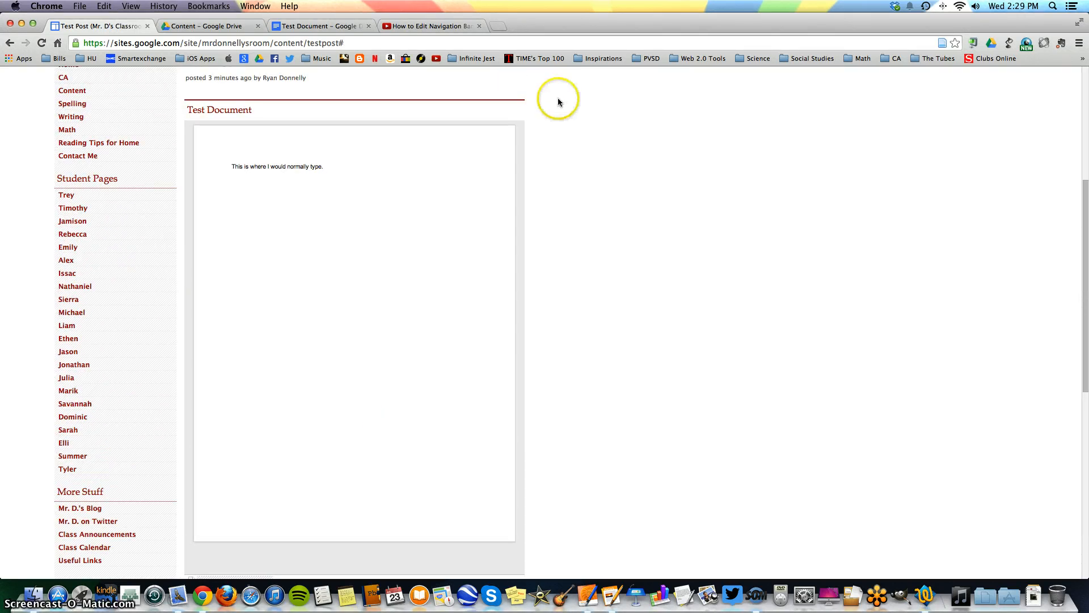
pyautogui.click(350, 192)
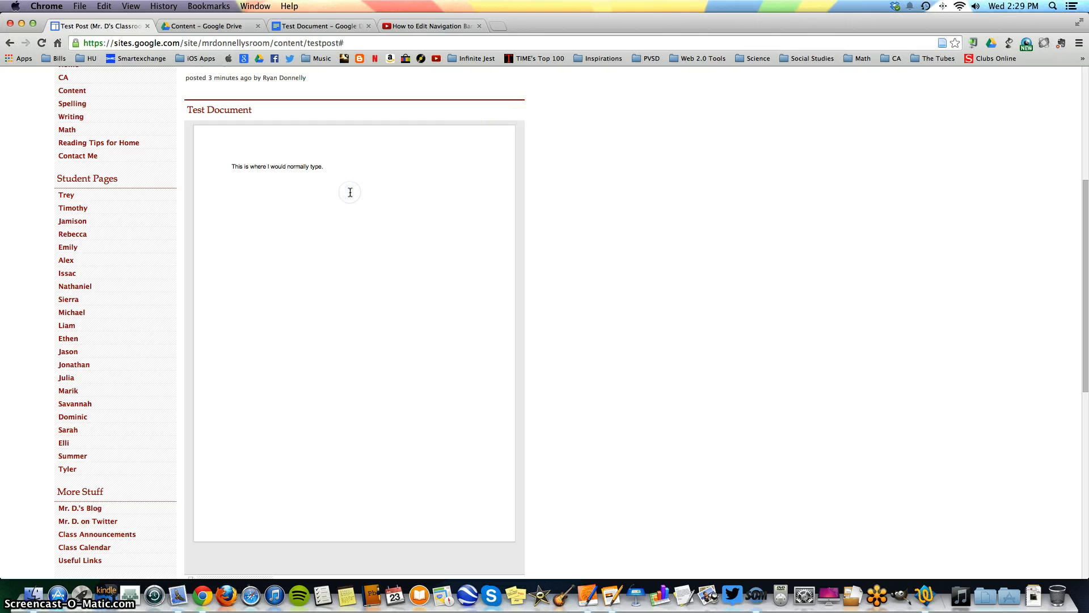
# Step: Switch to the Test Document and add the line "I am testing the typing on this document." below the existing text
pyautogui.click(318, 26)
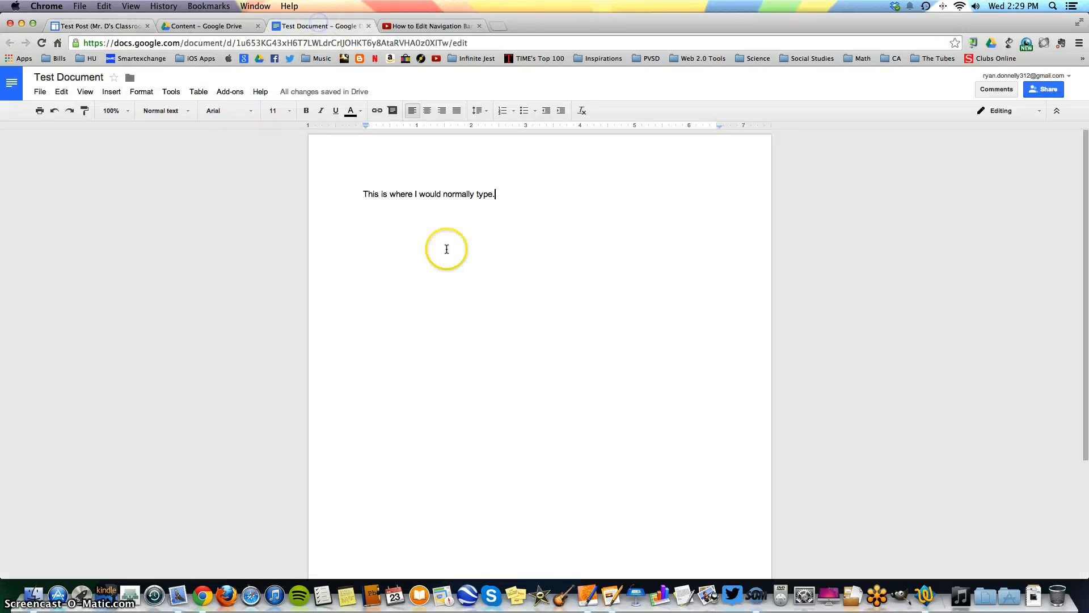
pyautogui.click(580, 211)
pyautogui.press('Return')
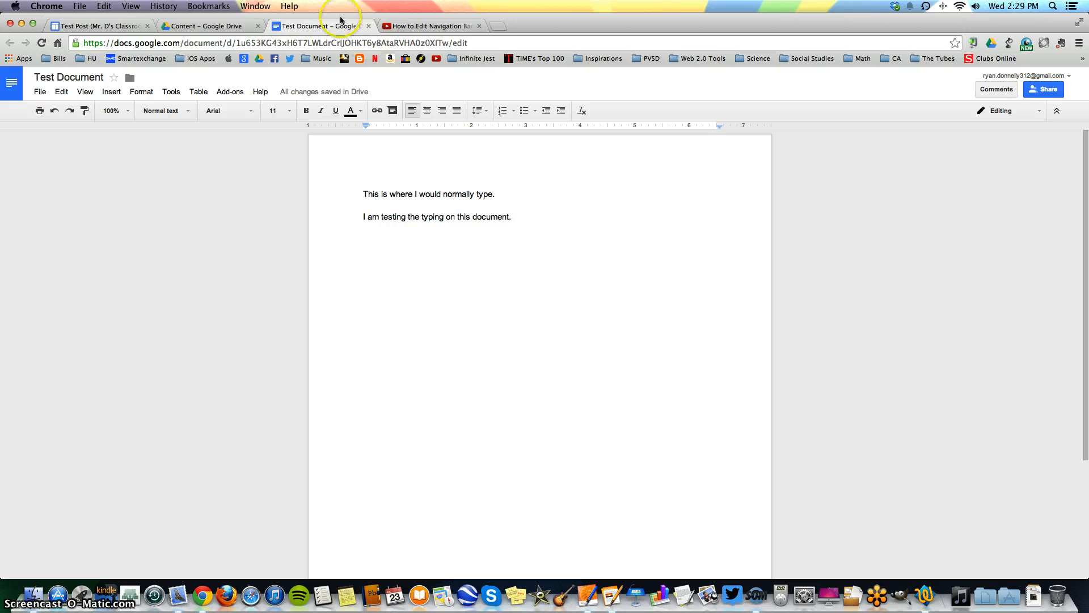
# Step: Return to the Test Post, check its embedded document for the added line and reload the page
pyautogui.click(117, 26)
pyautogui.click(357, 256)
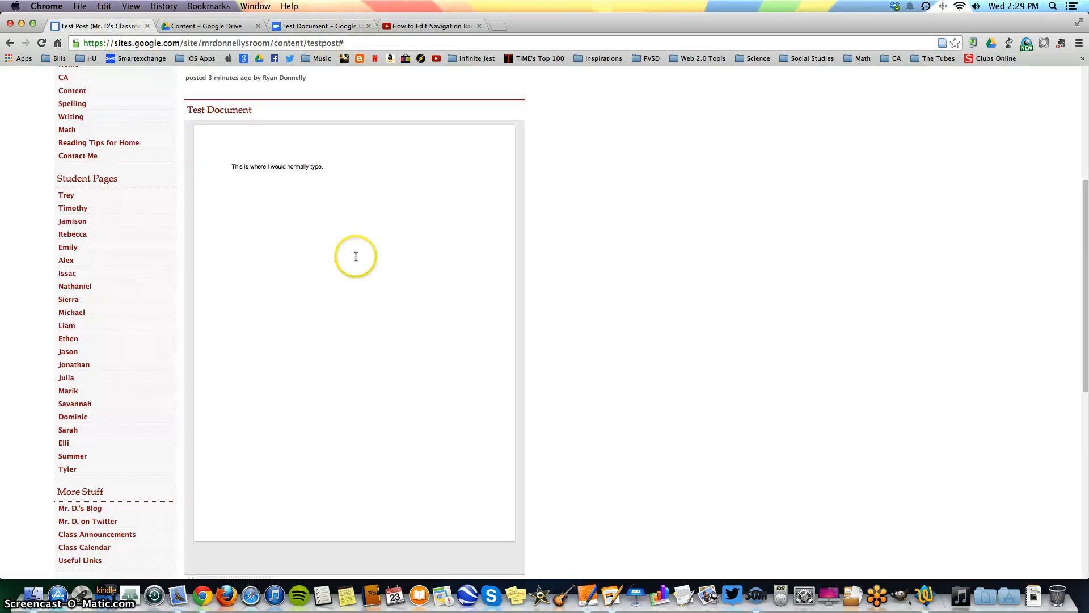
pyautogui.click(363, 254)
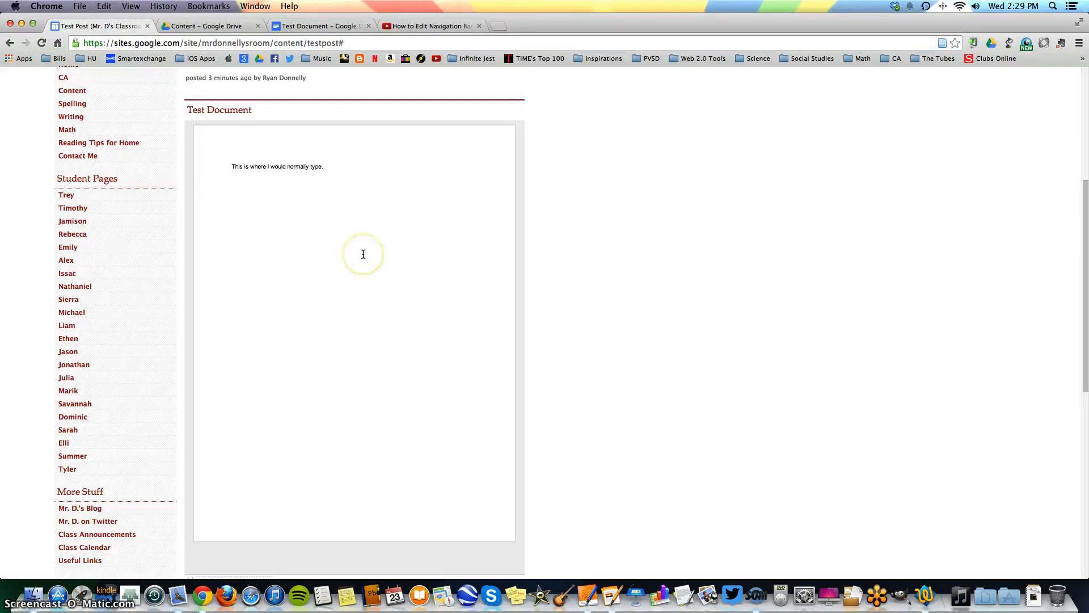
pyautogui.scroll(5, 751, 322)
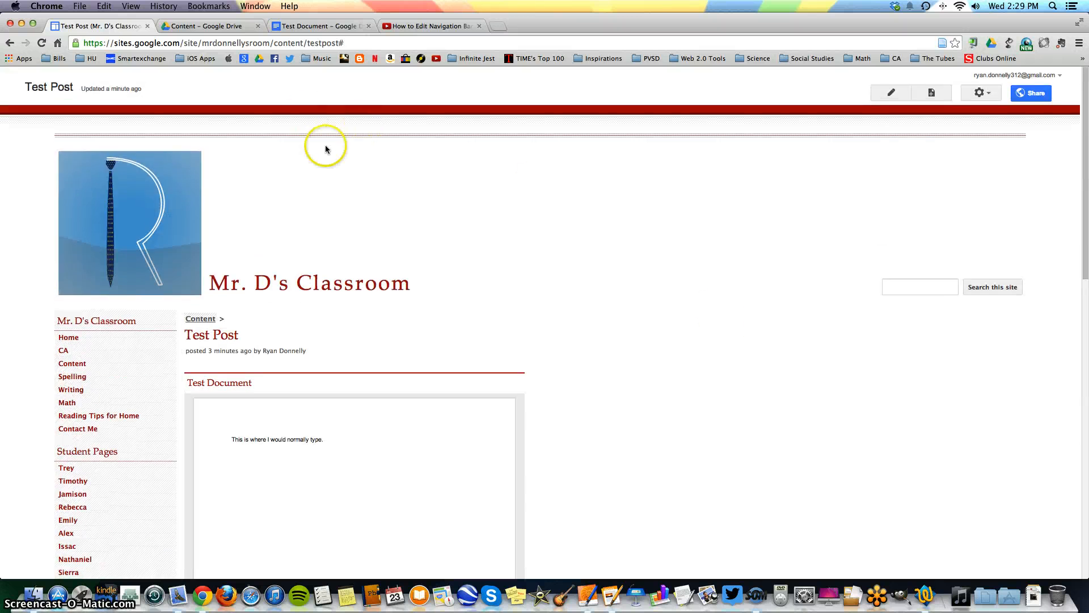
pyautogui.scroll(-10, 728, 254)
pyautogui.scroll(10, 729, 255)
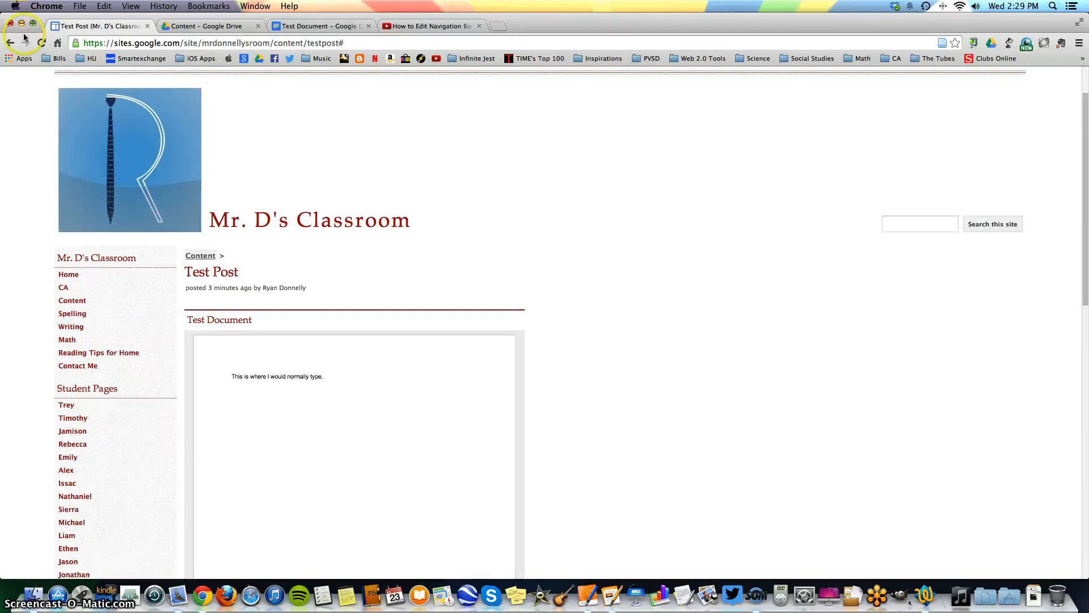
pyautogui.click(40, 43)
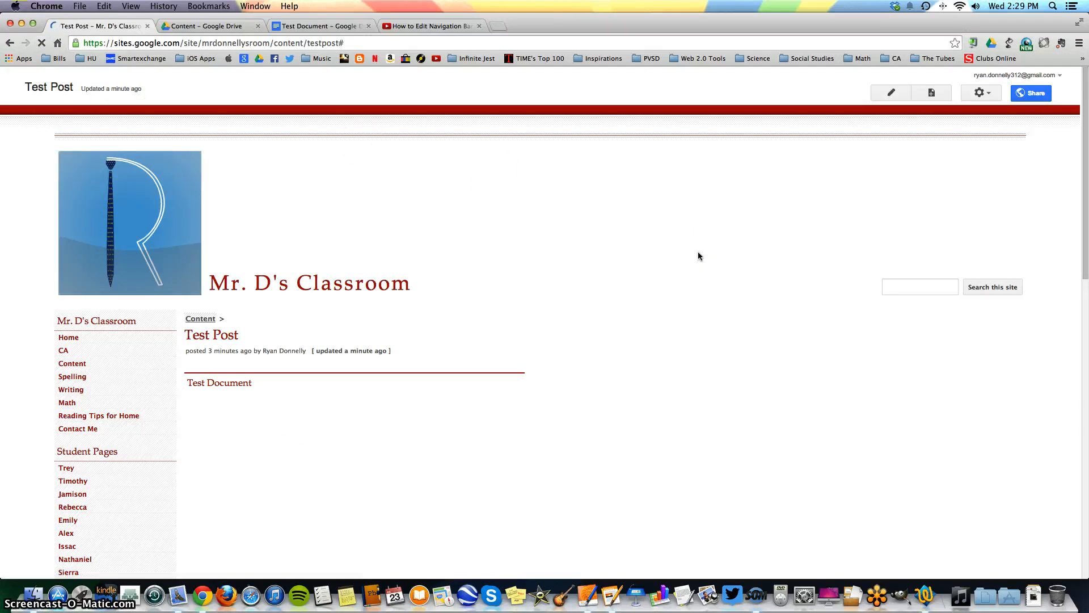
# Step: Examine the embedded document and YouTube video on the reloaded Test Post
pyautogui.scroll(-2, 698, 252)
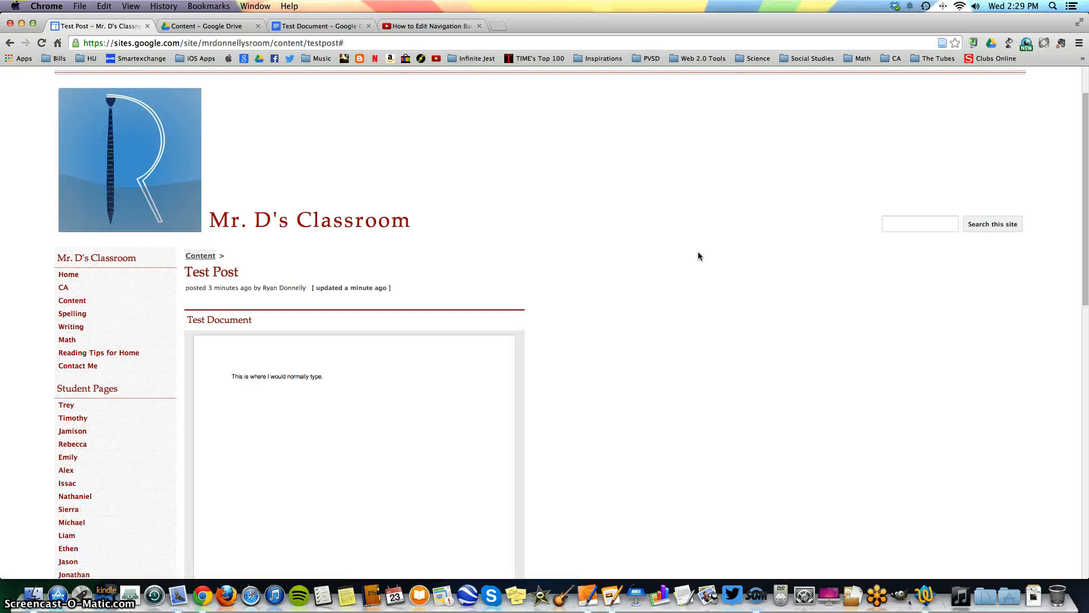
pyautogui.scroll(-4, 697, 250)
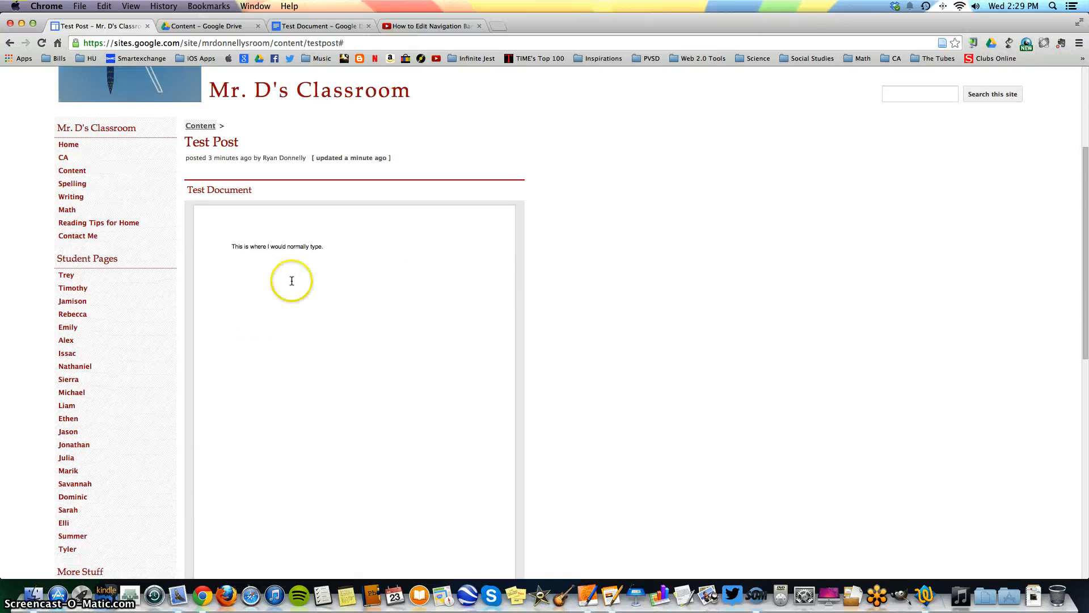
pyautogui.click(276, 319)
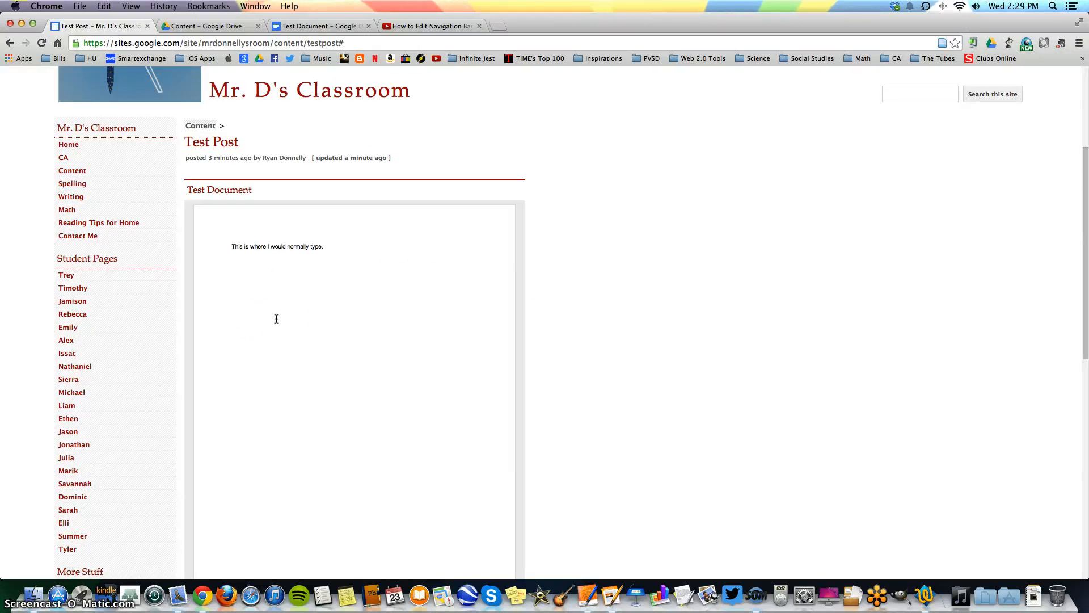
pyautogui.scroll(-10, 560, 311)
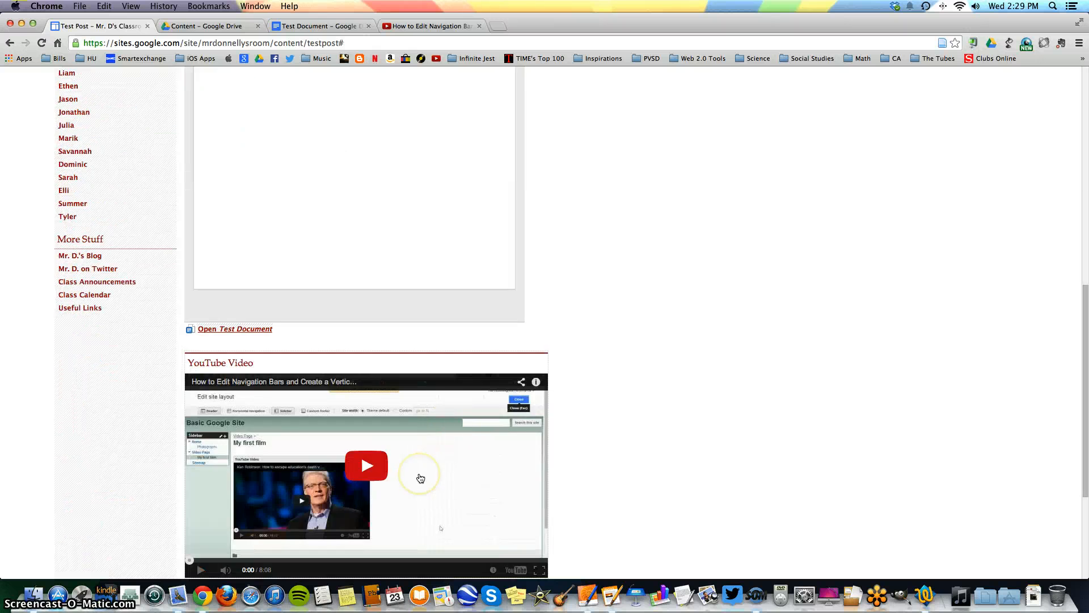
pyautogui.scroll(8, 380, 499)
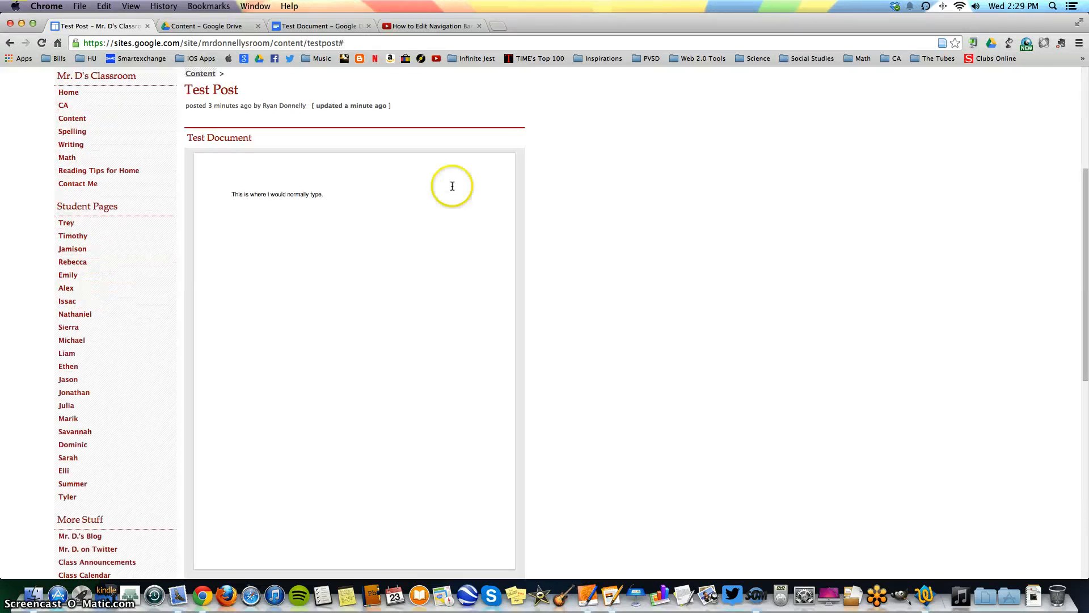
pyautogui.click(319, 246)
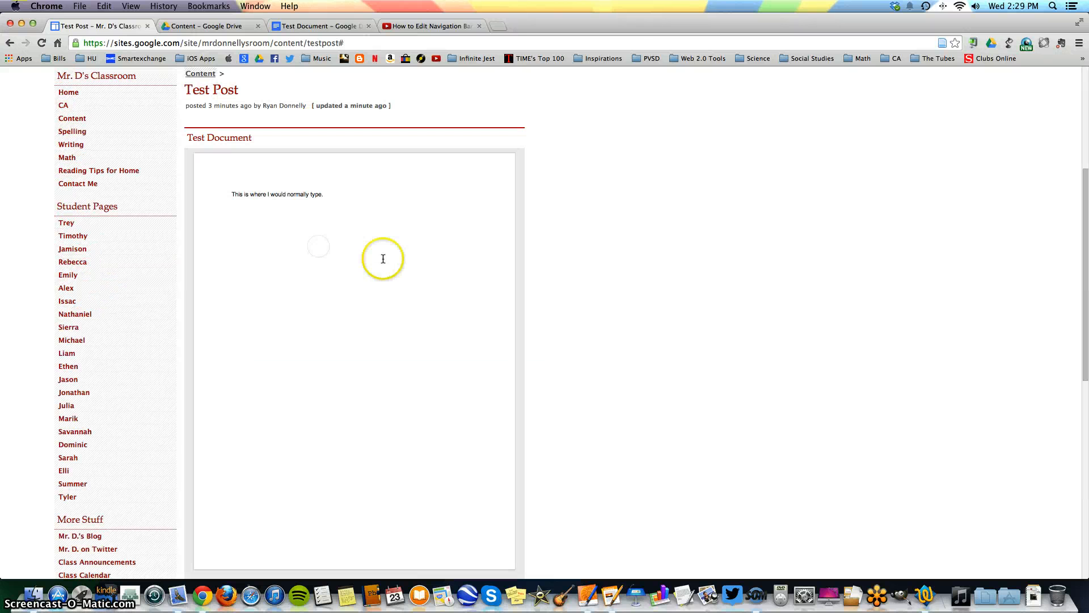